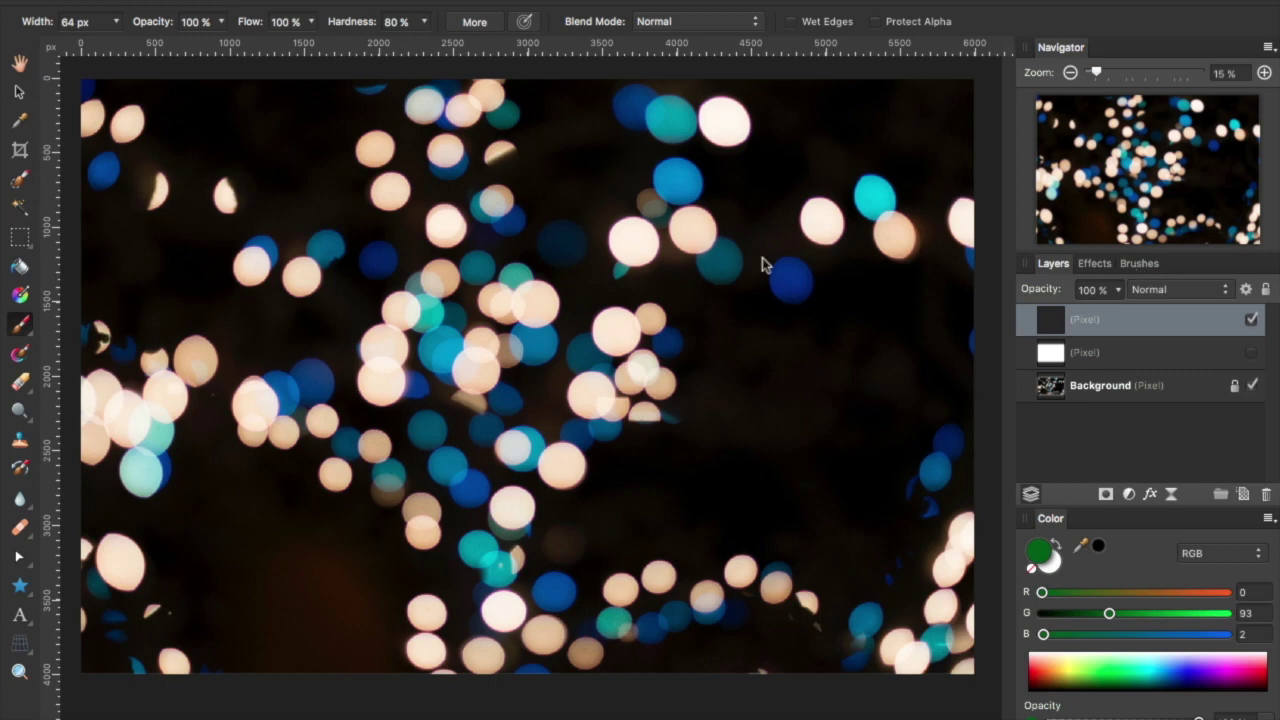
Step: Create a new 1920×1080 document and draw a five-point star with the Star Tool
key("super+n")
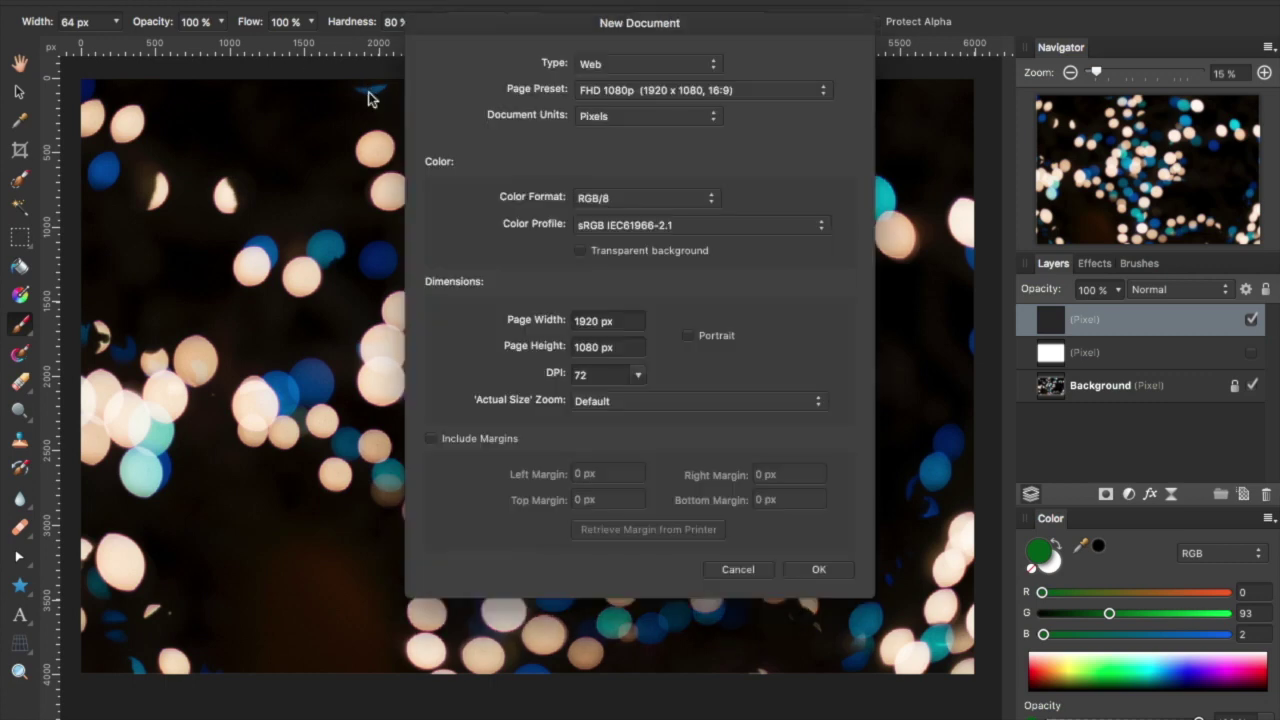
left_click(826, 574)
left_click(21, 585)
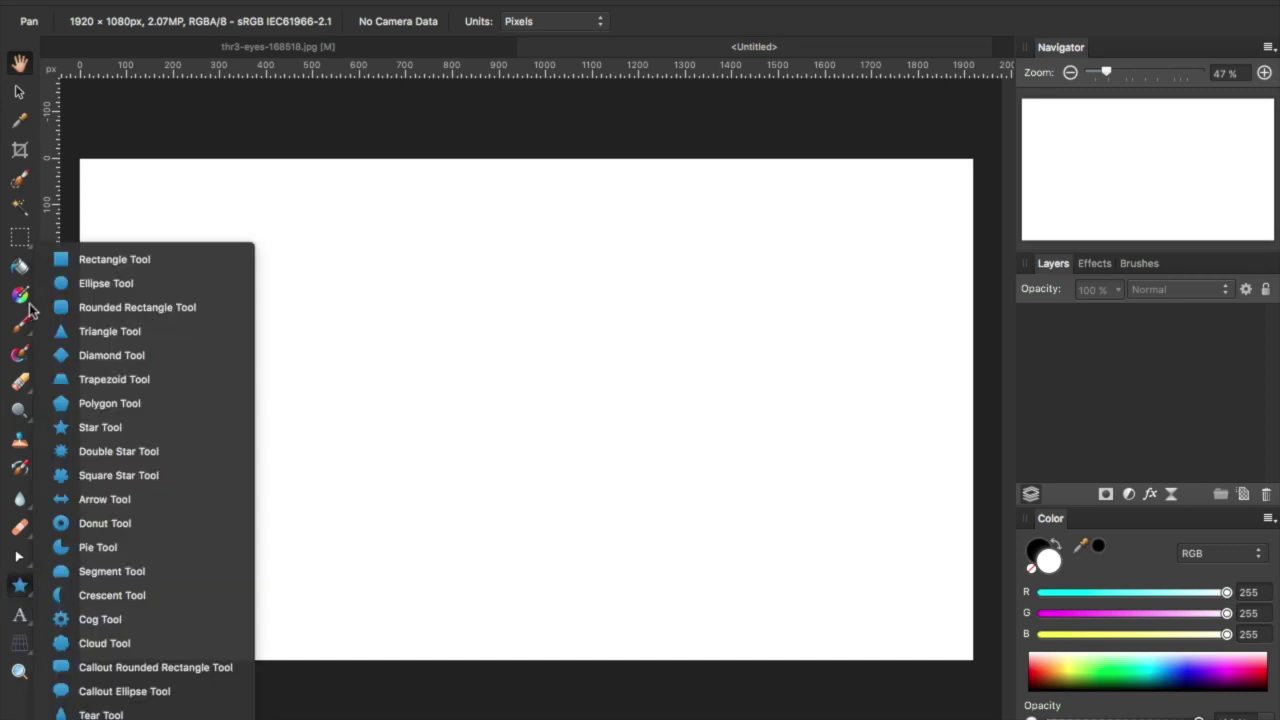
left_click(404, 187)
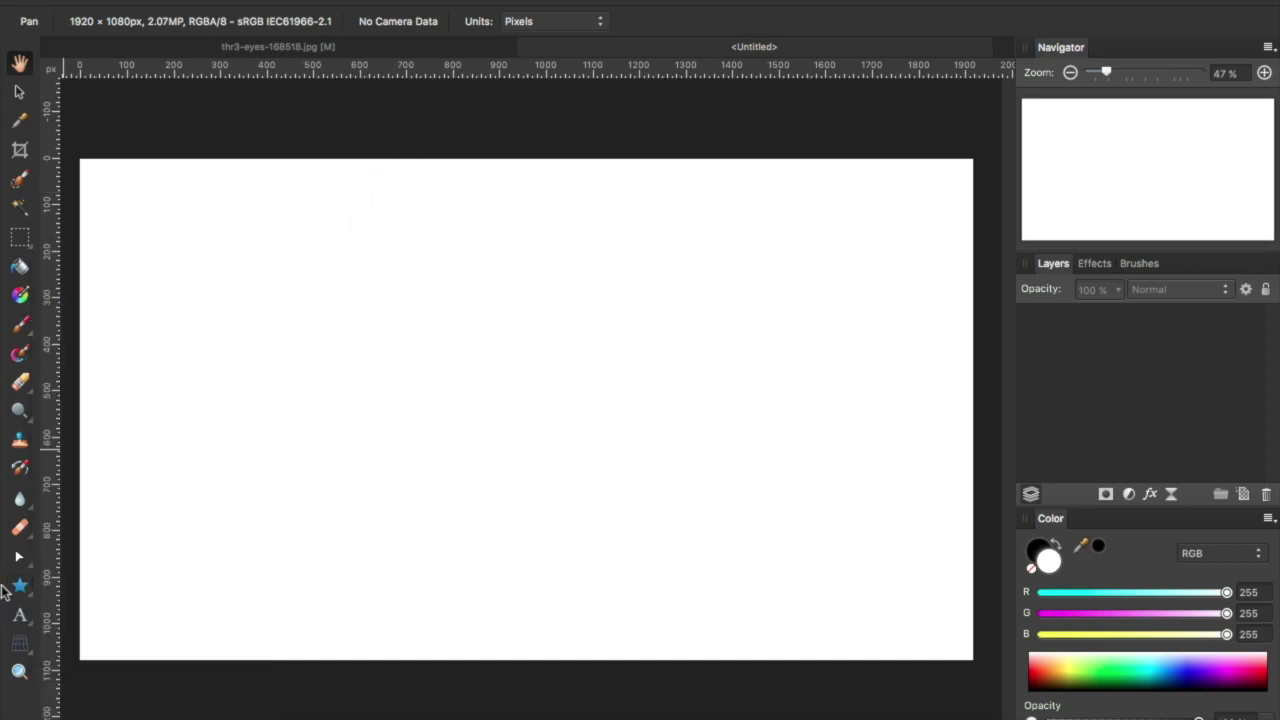
left_click(20, 586)
left_click_drag(340, 172, 920, 715)
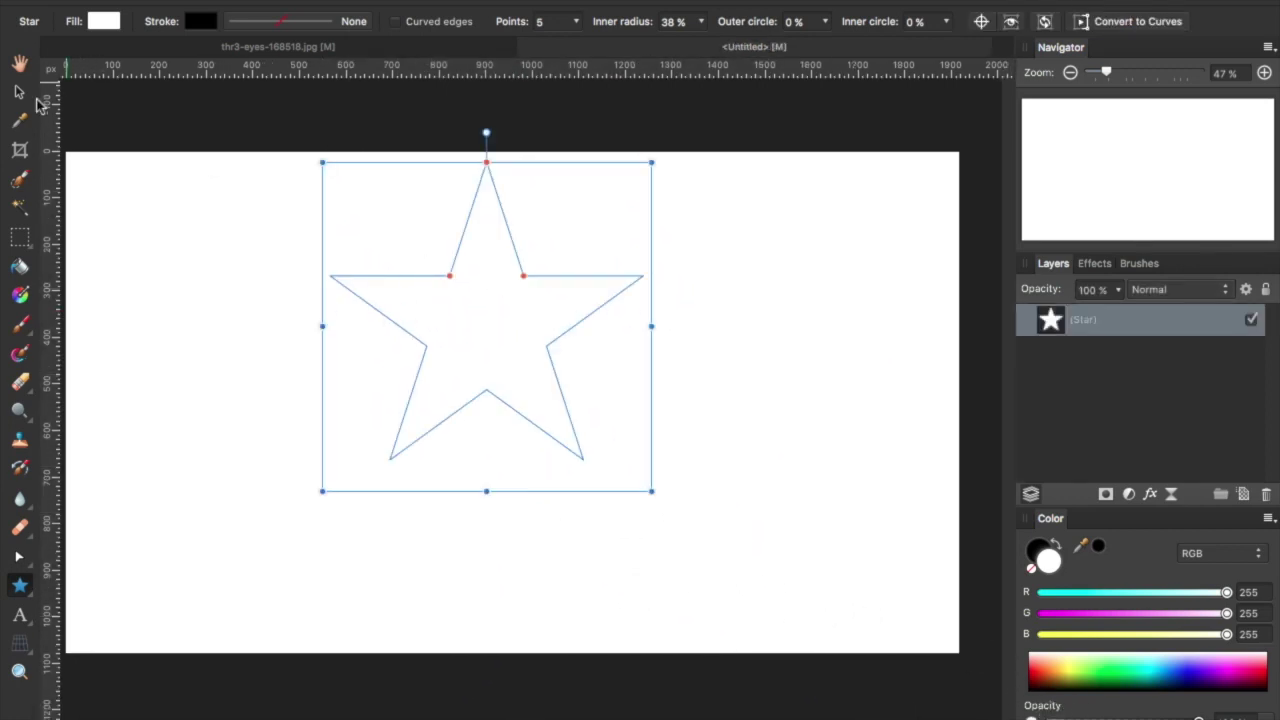
Step: Scale the star to about 1113 px, align its top with the canvas edge, and make it solid black
left_click(19, 91)
left_click_drag(414, 351, 326, 330)
left_click_drag(564, 471, 746, 677)
scroll(746, 677, "left", 1)
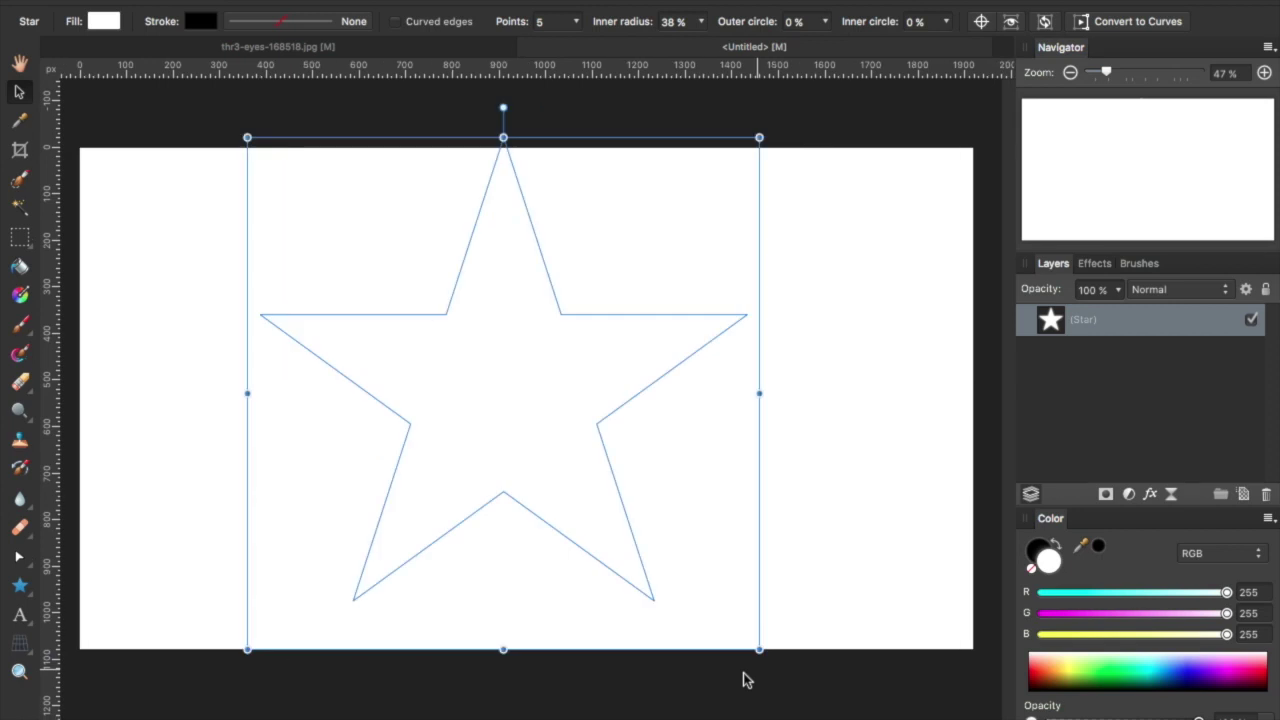
left_click_drag(534, 517, 554, 546)
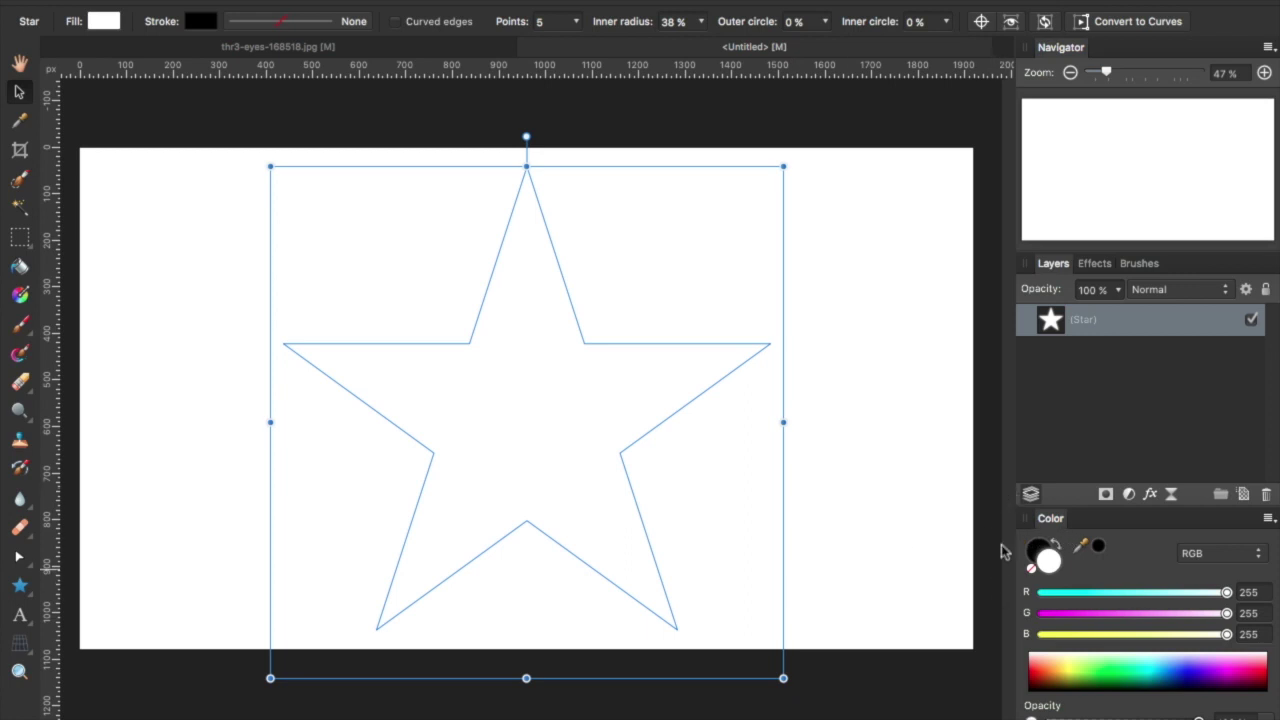
left_click(1057, 543)
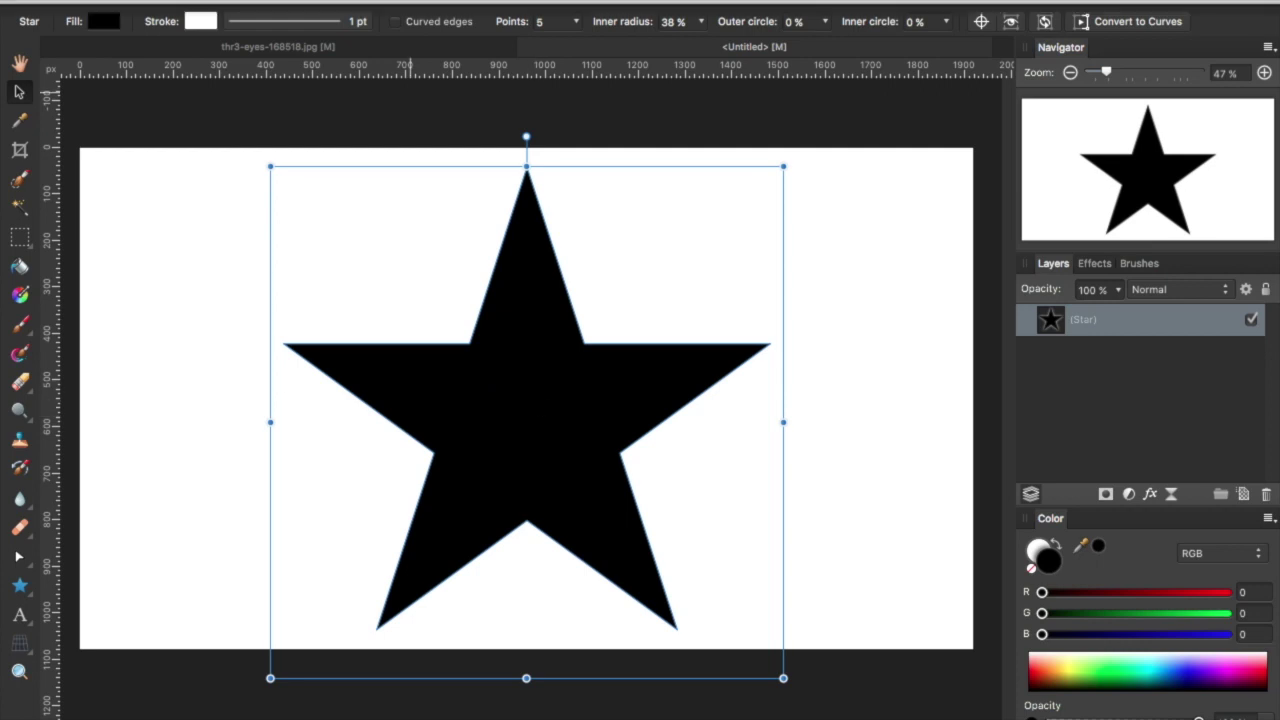
Step: Export the black star as a selection without background over Star-BW.png, then fill it yellow
left_click(175, 2)
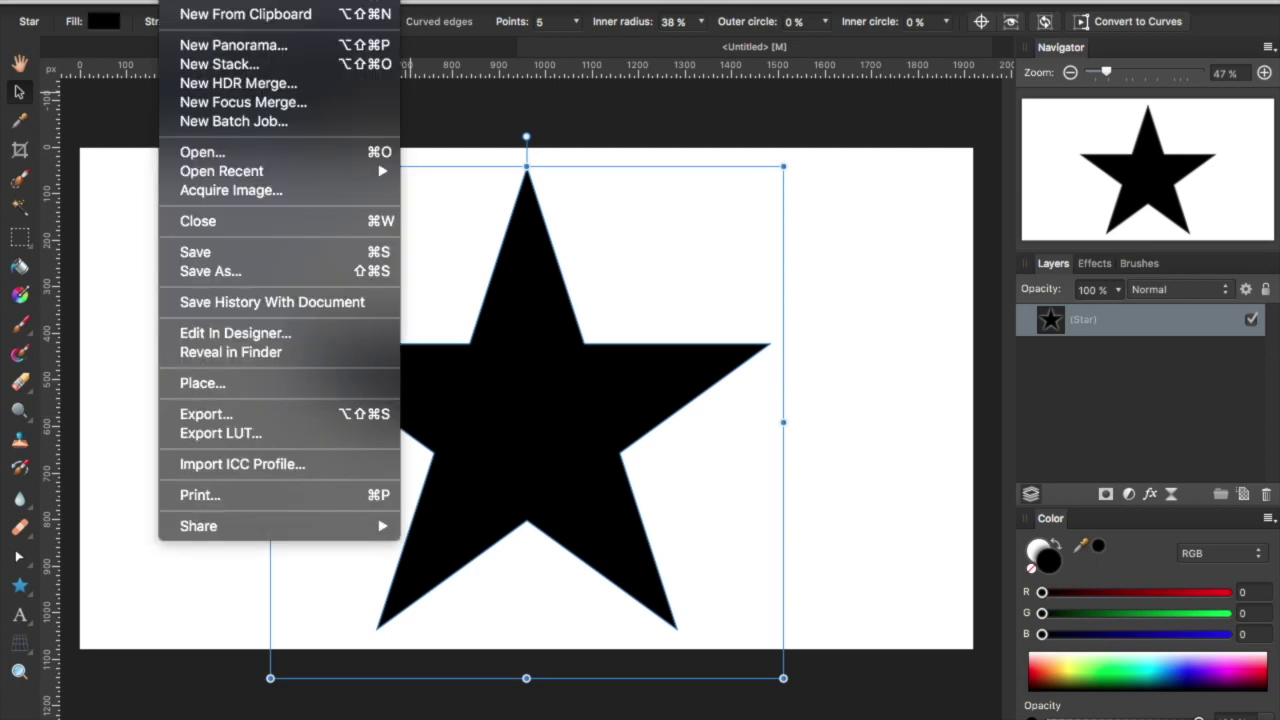
left_click(199, 420)
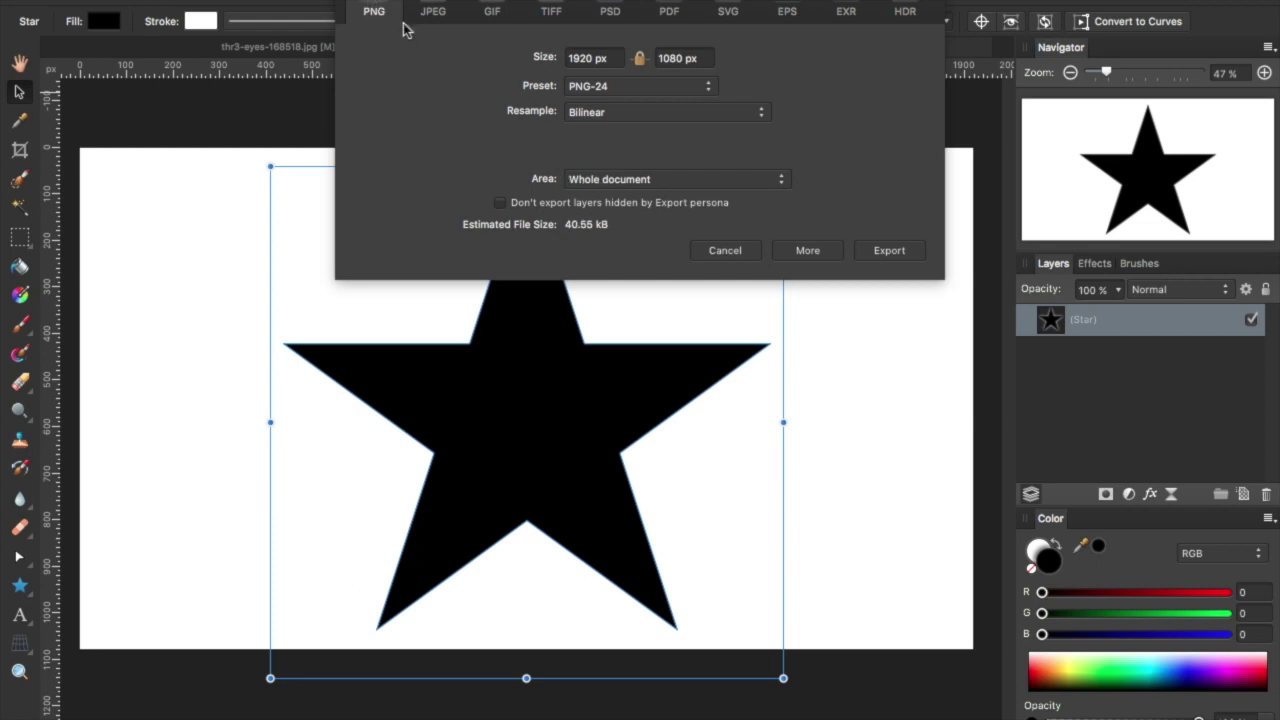
left_click(580, 178)
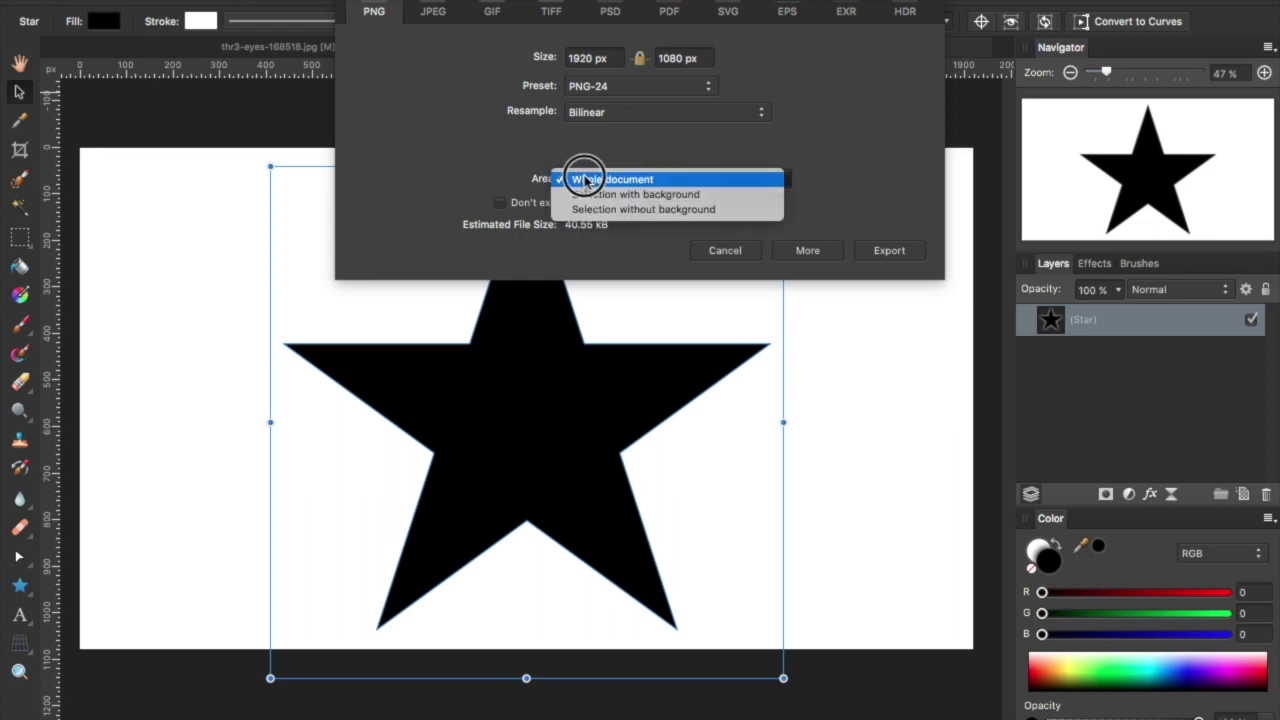
left_click(590, 211)
left_click(876, 250)
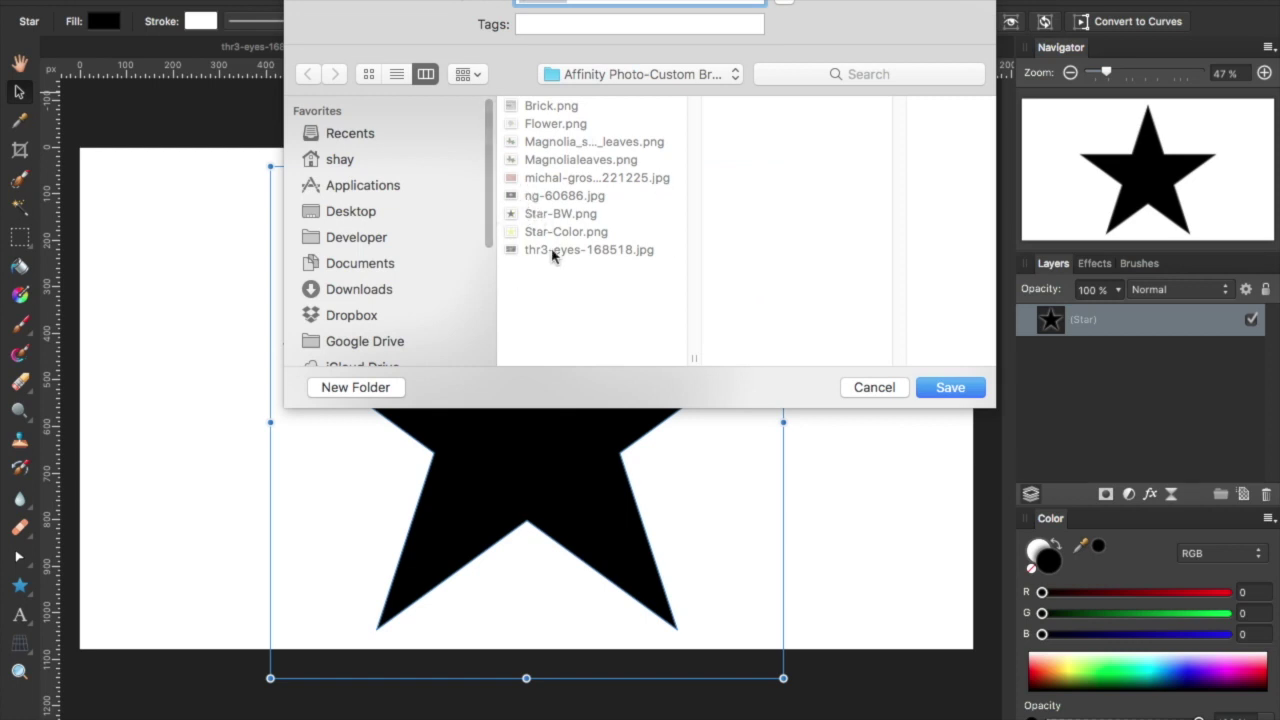
left_click(537, 214)
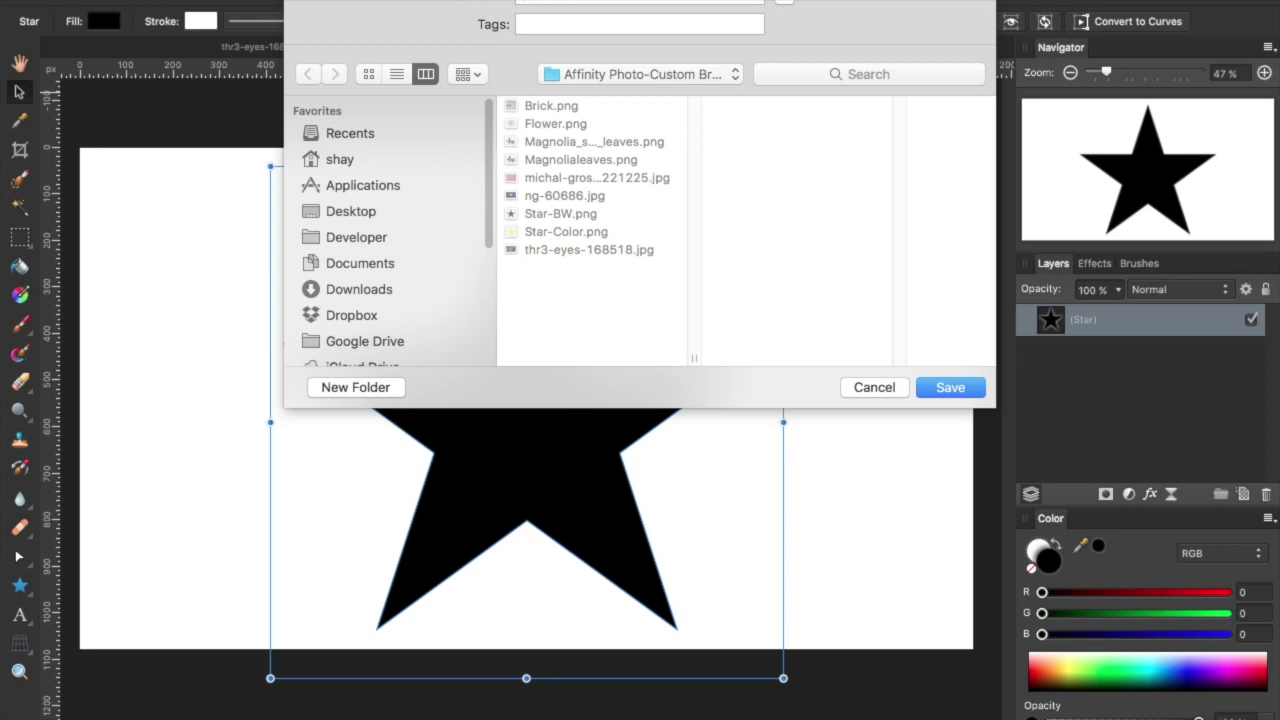
left_click(948, 387)
left_click(765, 84)
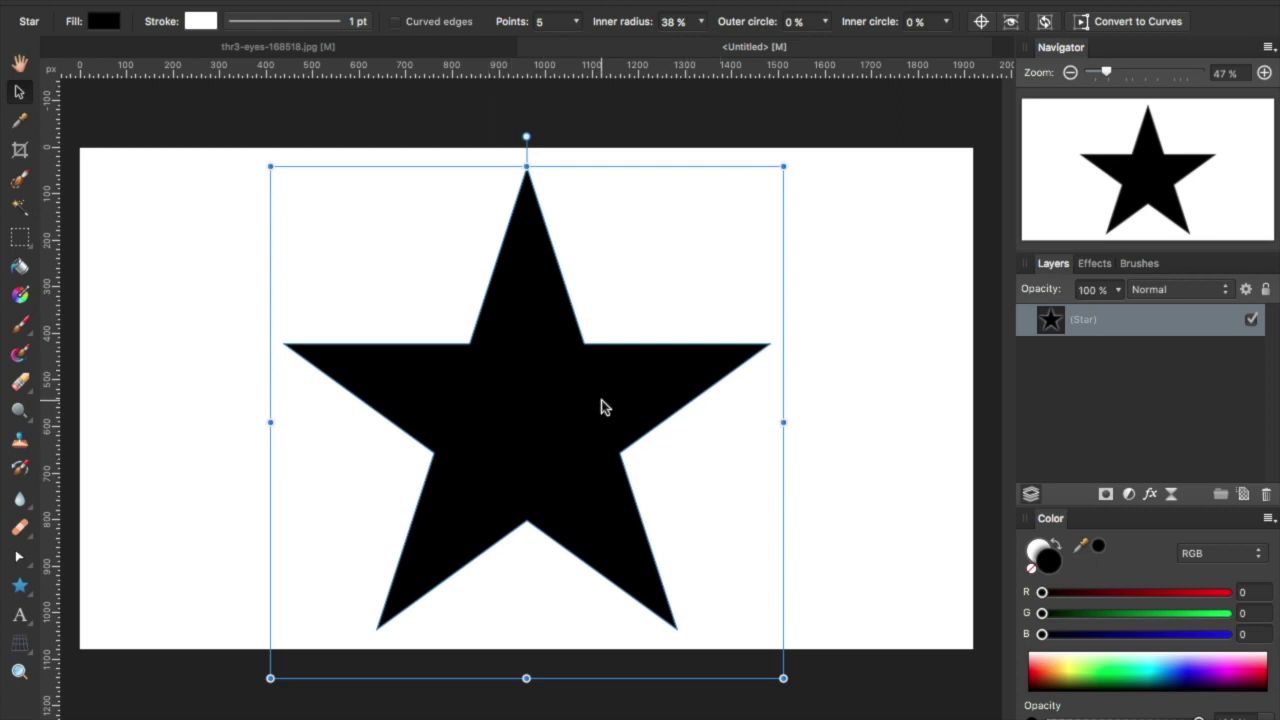
left_click(1071, 681)
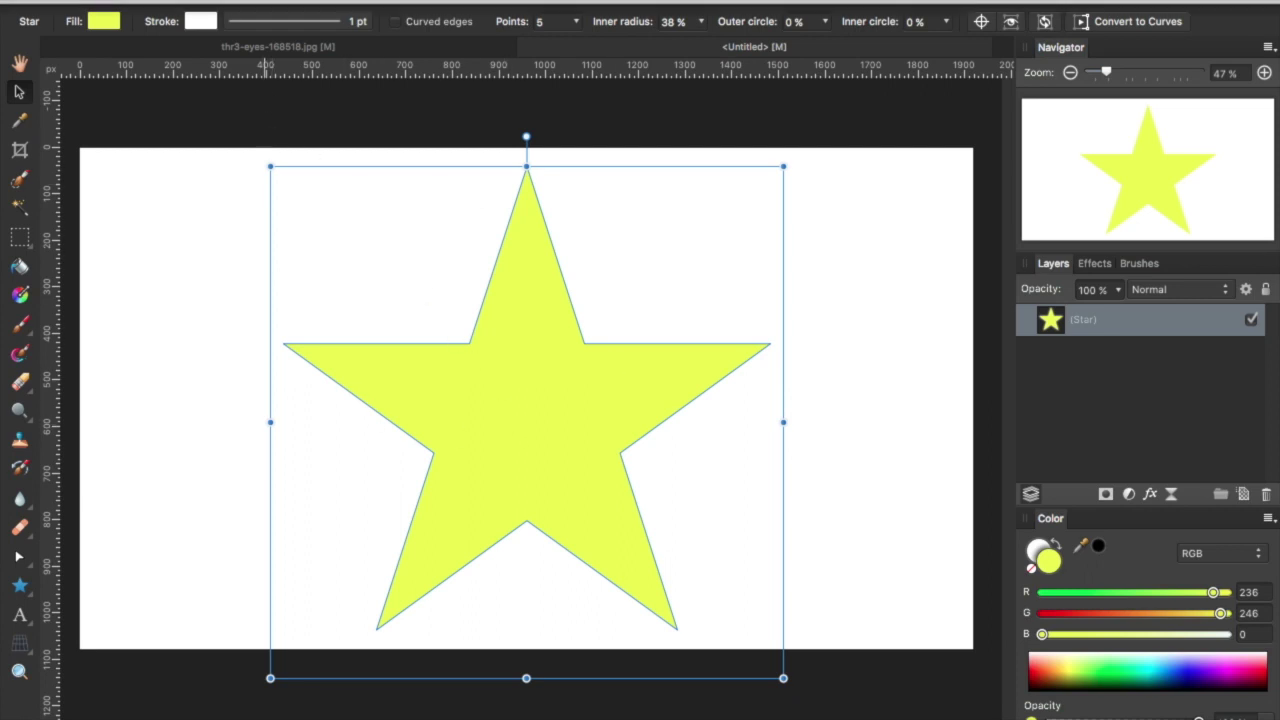
Step: Export the yellow star without background over Star-Color.png and return to the bokeh photo
left_click(172, 1)
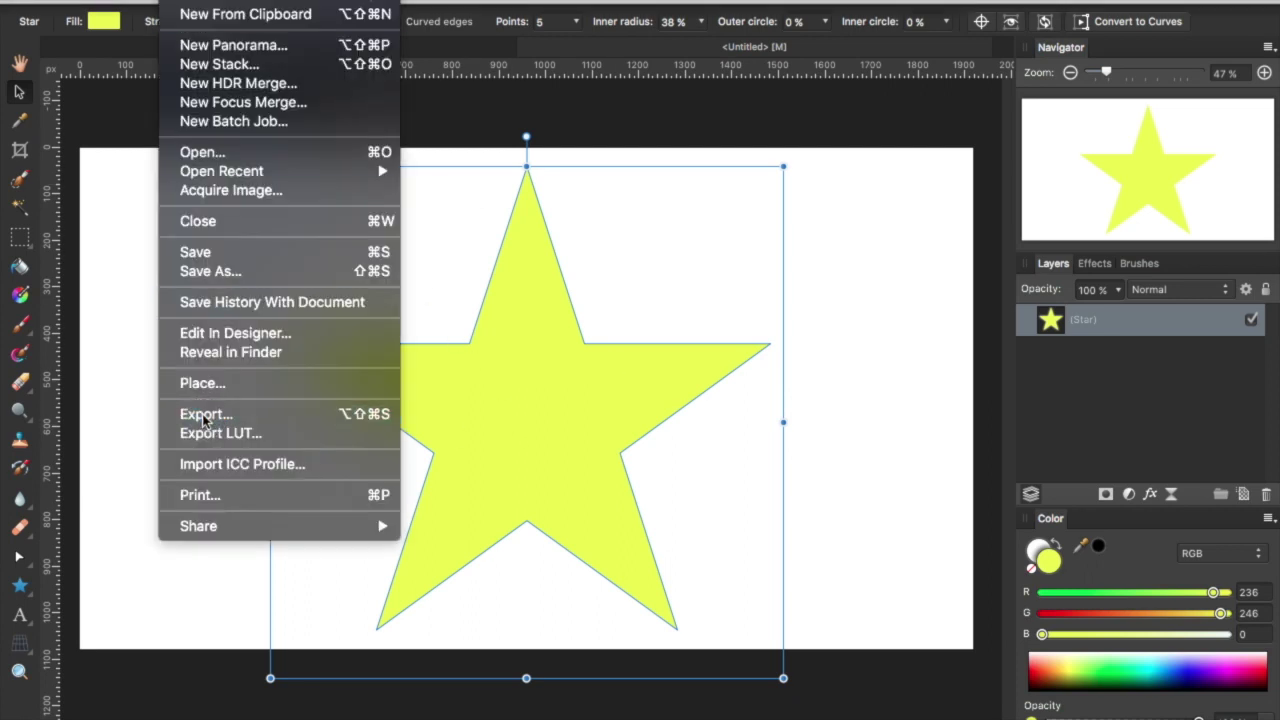
left_click(344, 421)
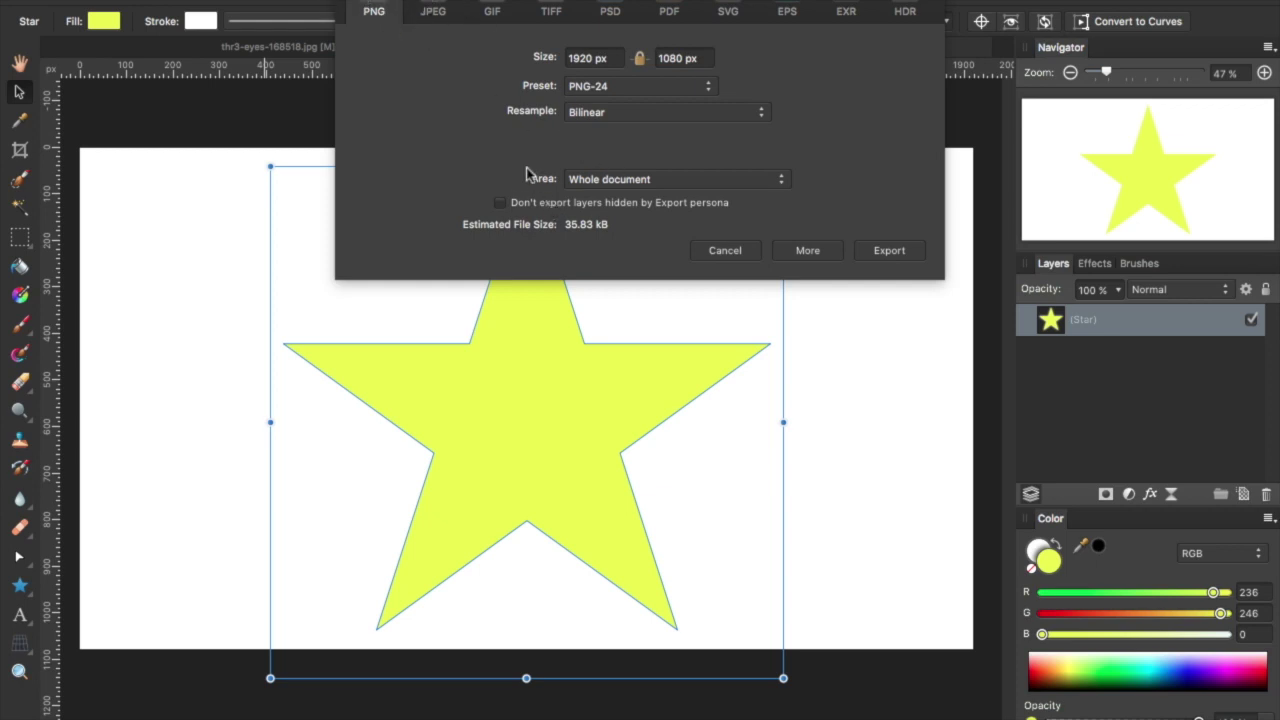
left_click(580, 182)
left_click(588, 214)
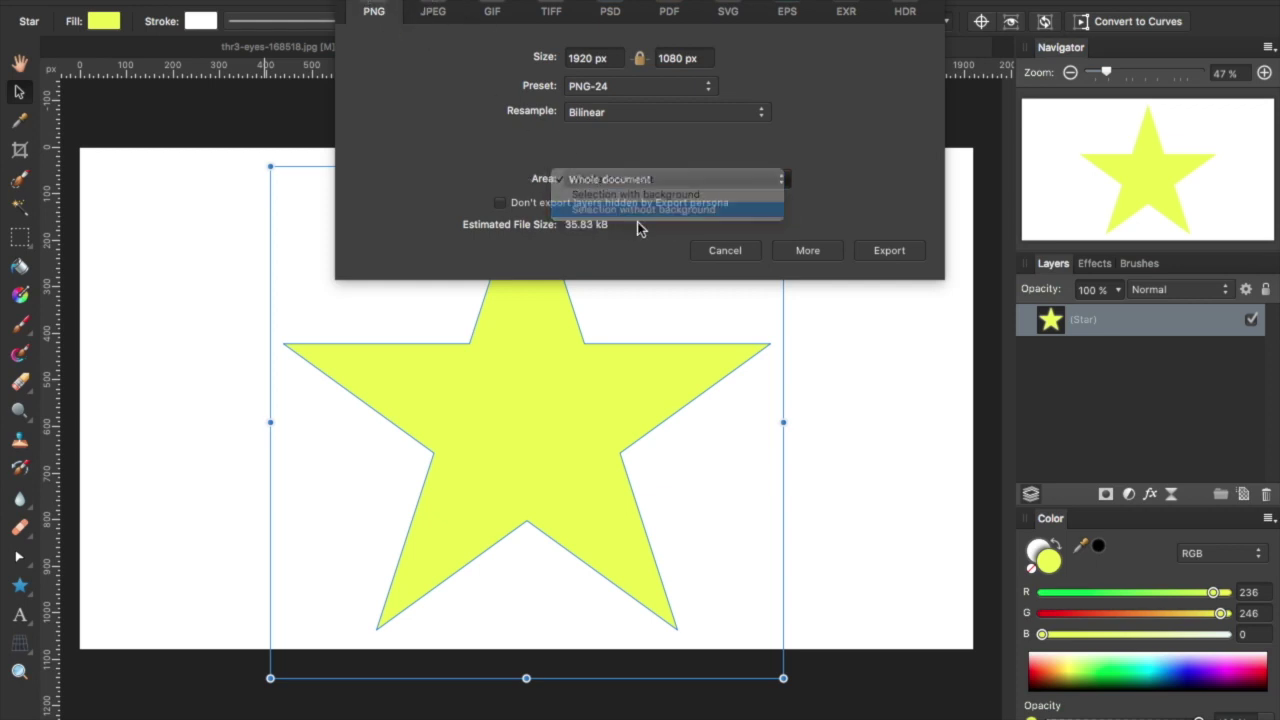
left_click(872, 252)
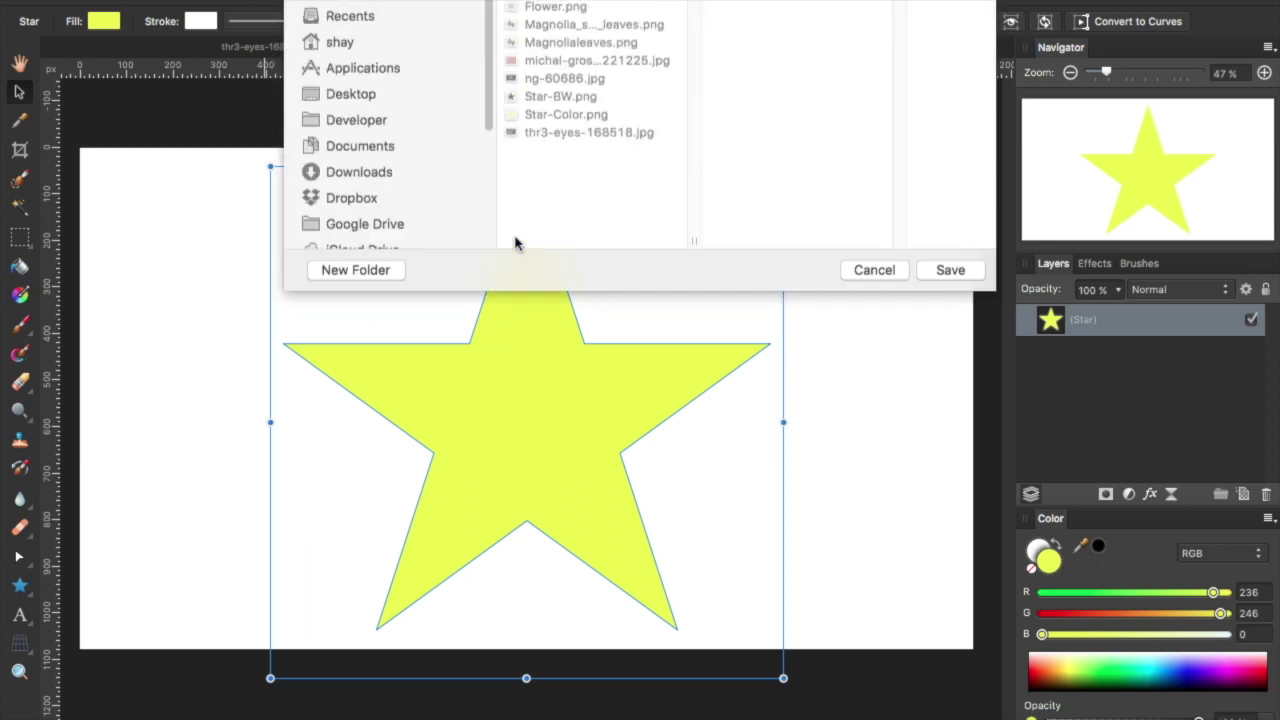
left_click(556, 232)
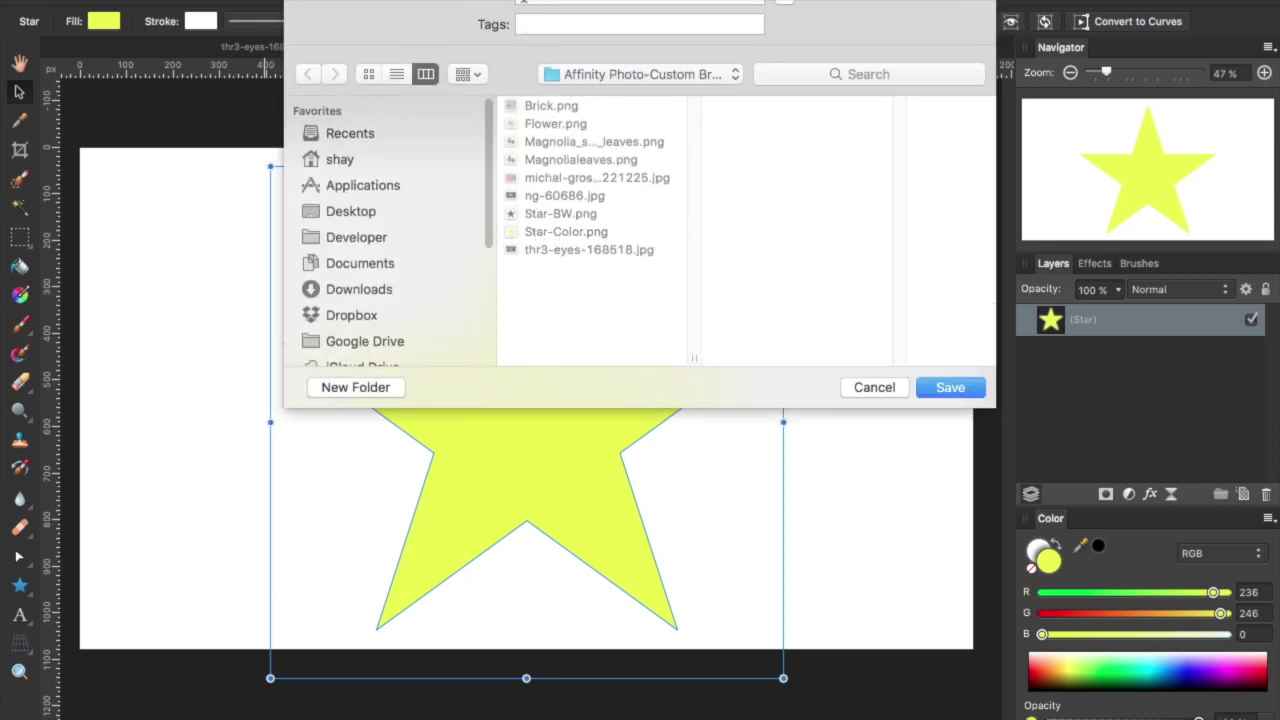
left_click(945, 388)
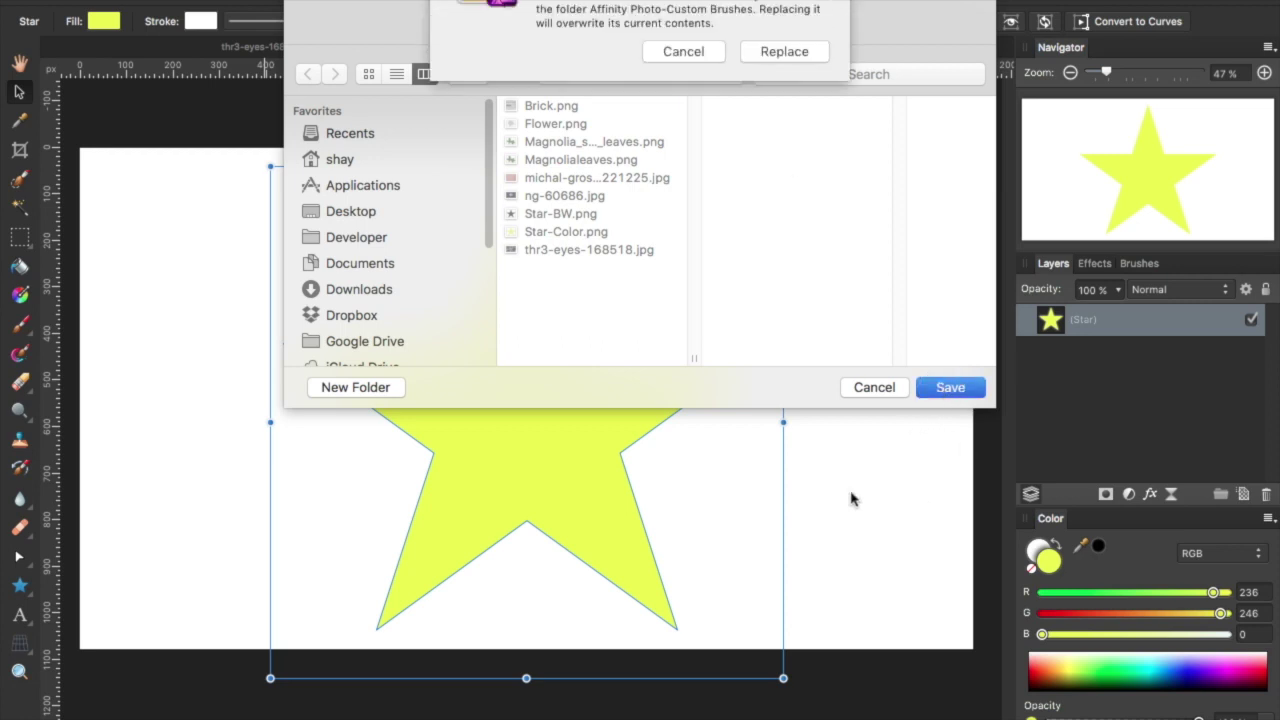
left_click(775, 84)
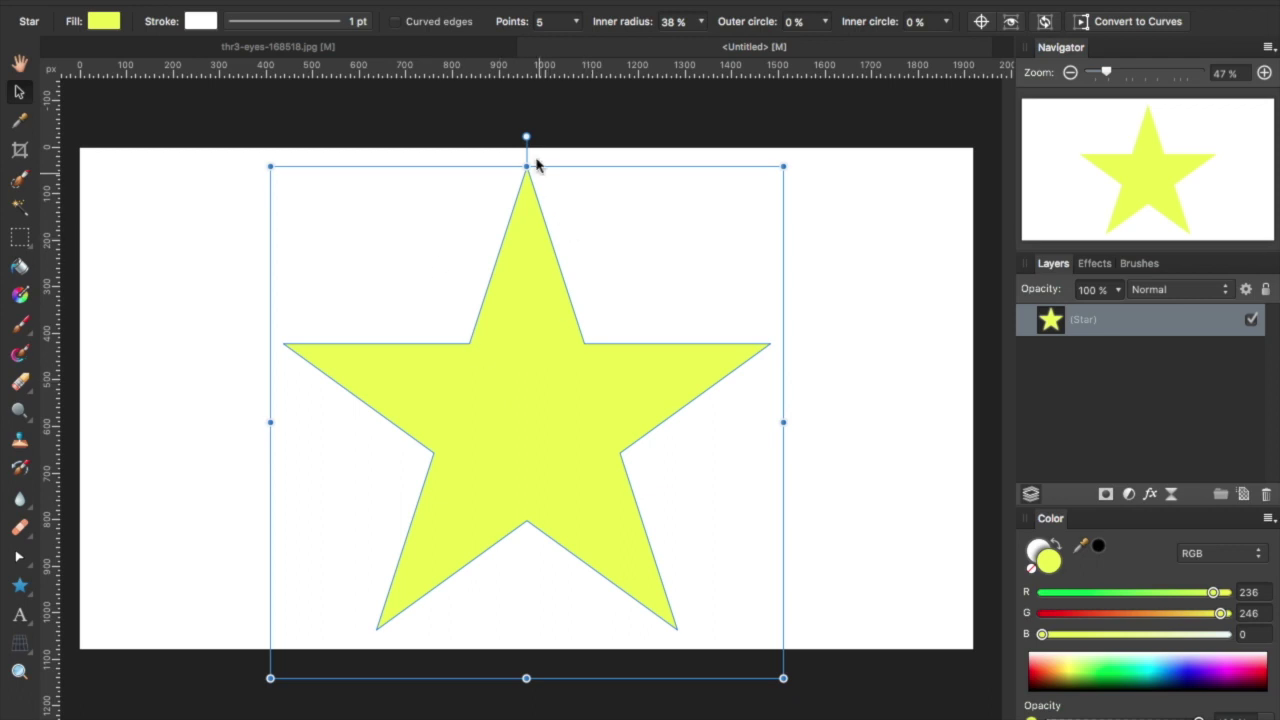
left_click(438, 45)
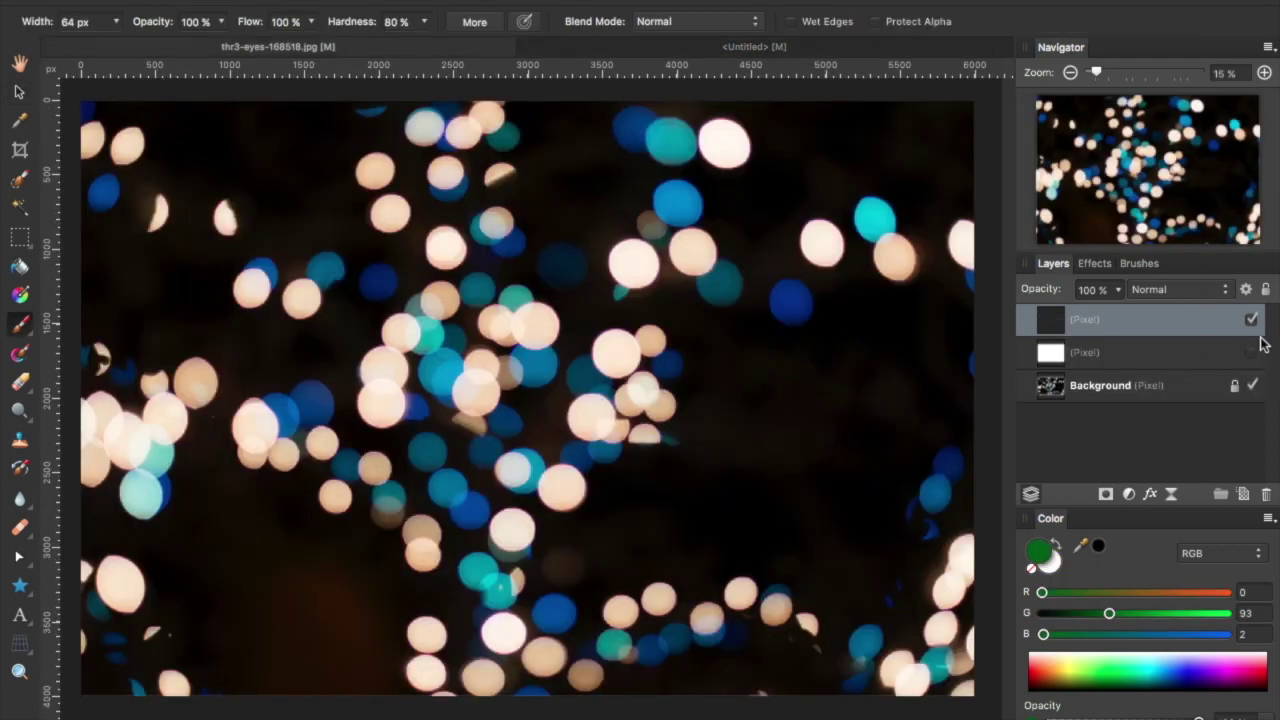
Step: Make a new image brush from Star-Color.png in the Brushes panel and select it
left_click(1139, 264)
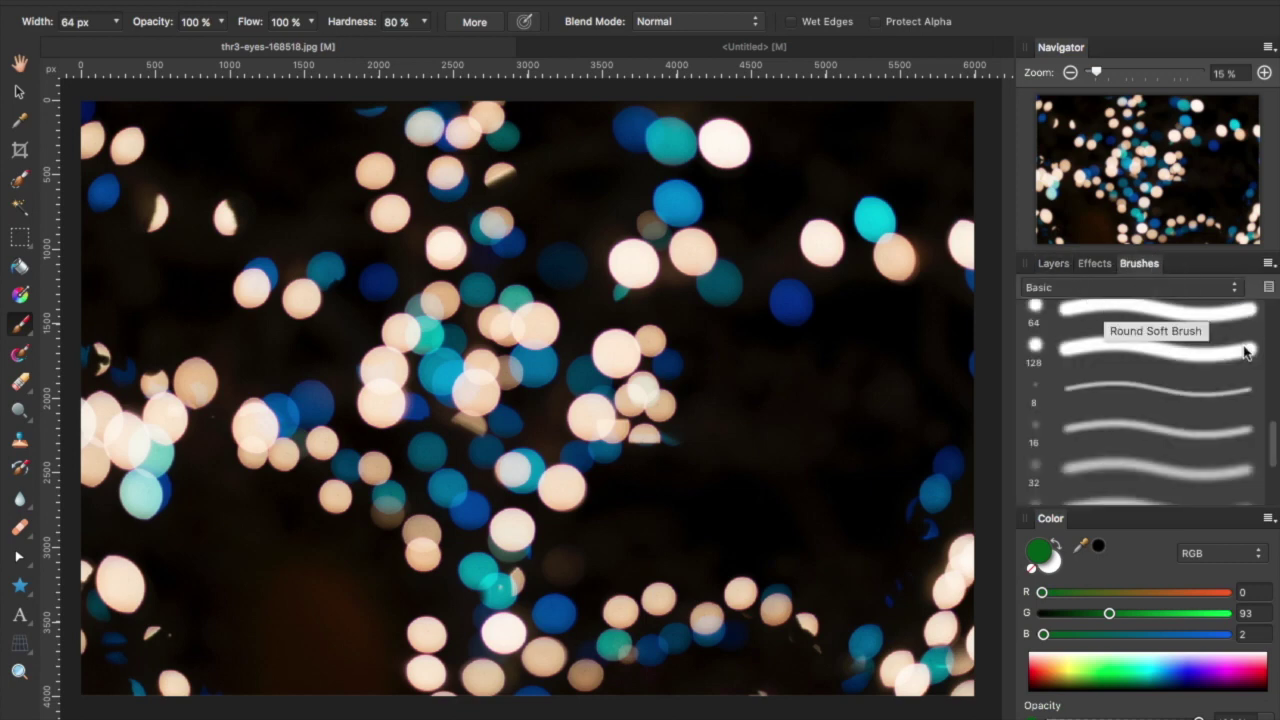
scroll(1237, 457, "down", 5)
scroll(1245, 380, "up", 5)
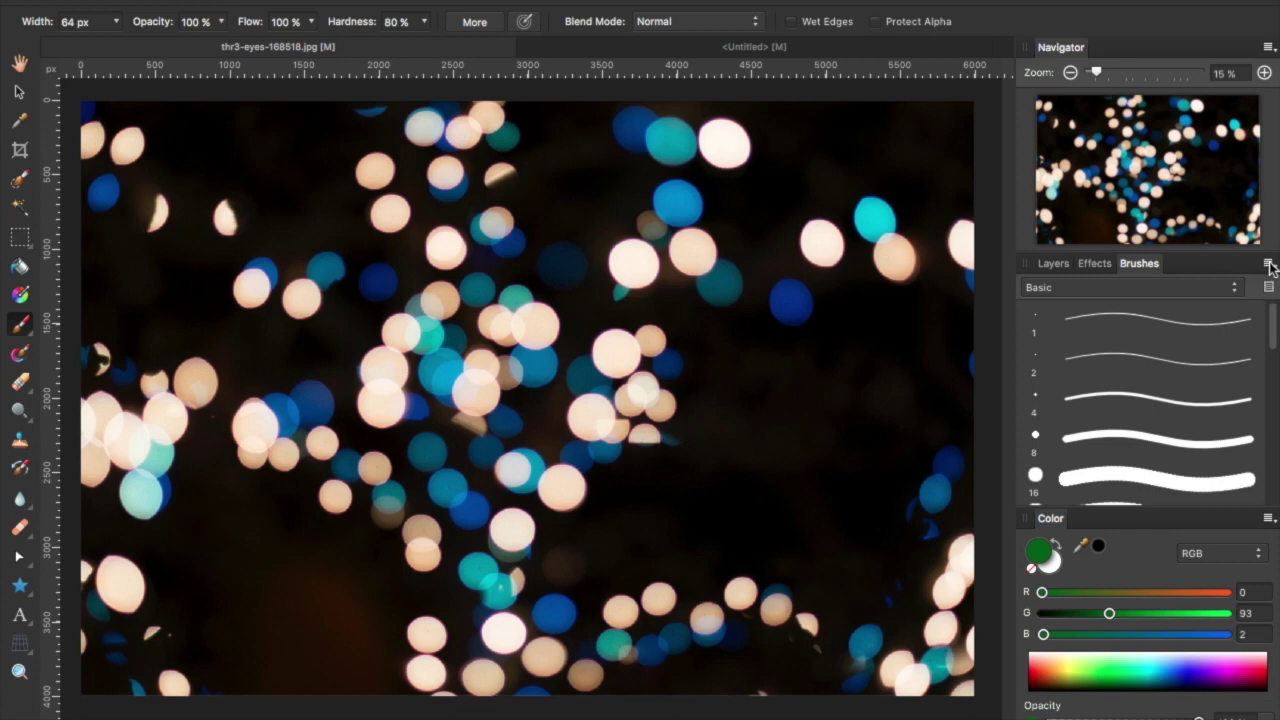
left_click(1268, 264)
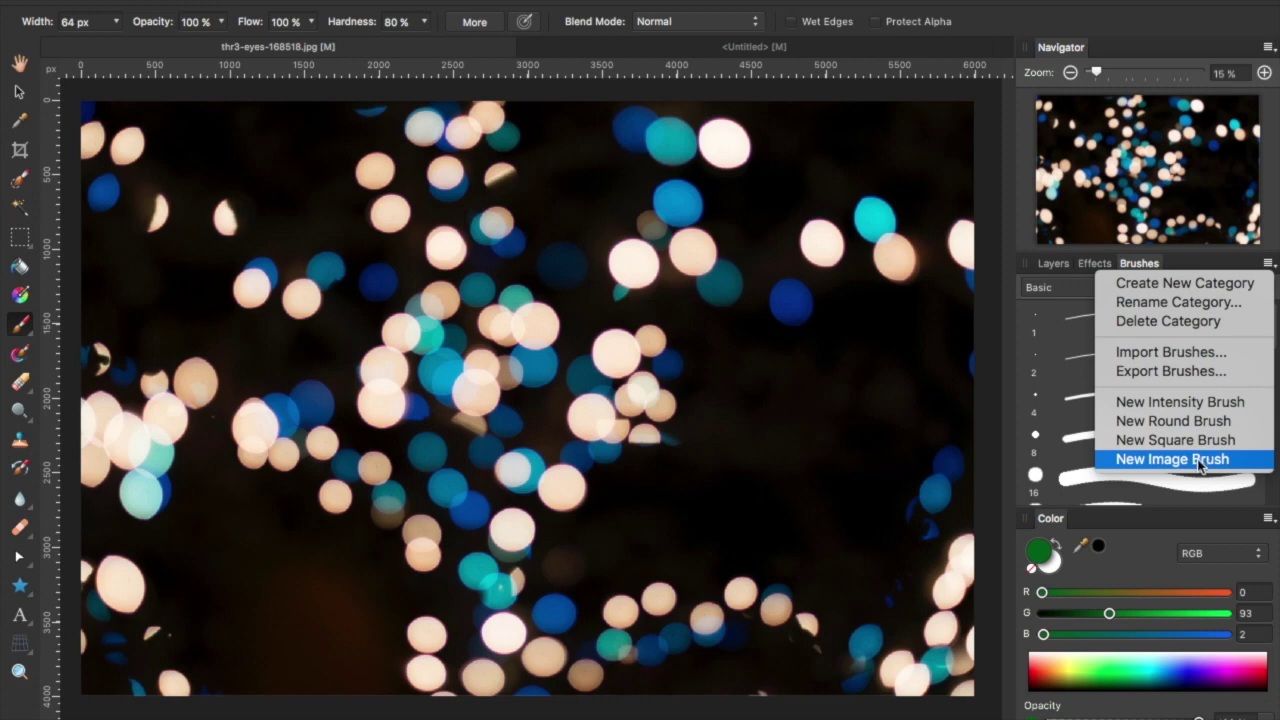
left_click(1146, 459)
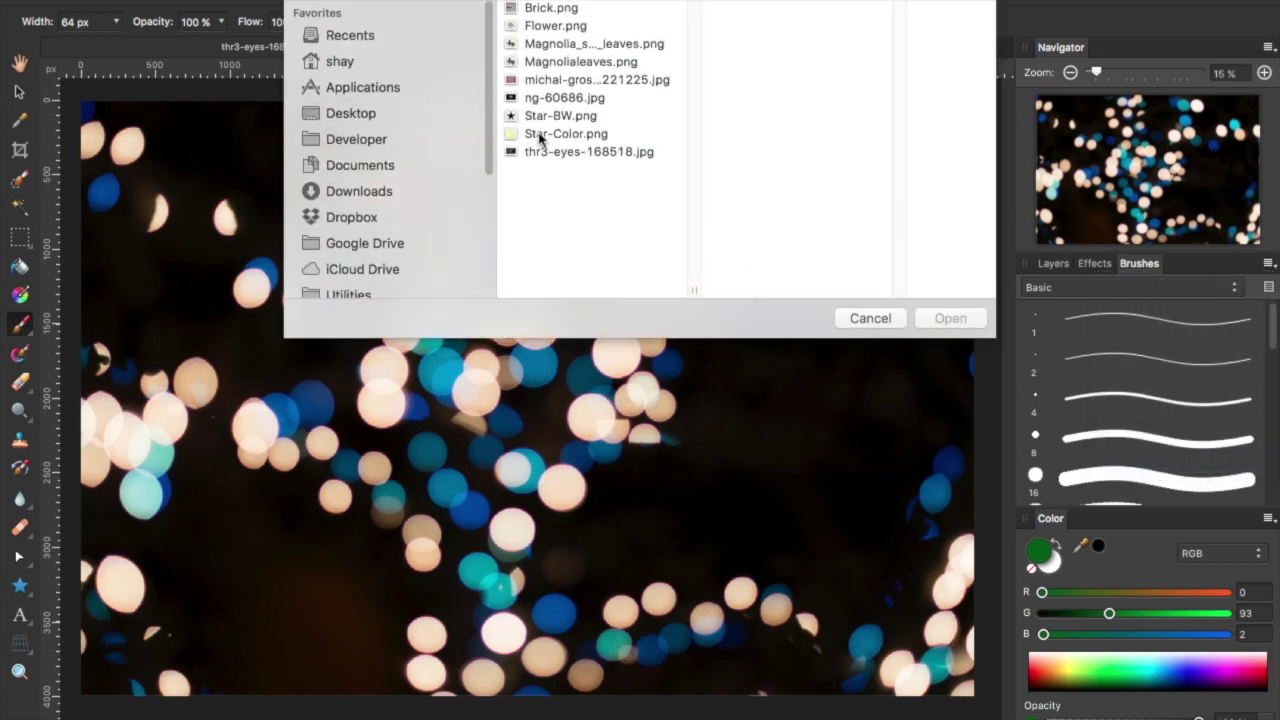
left_click(543, 136)
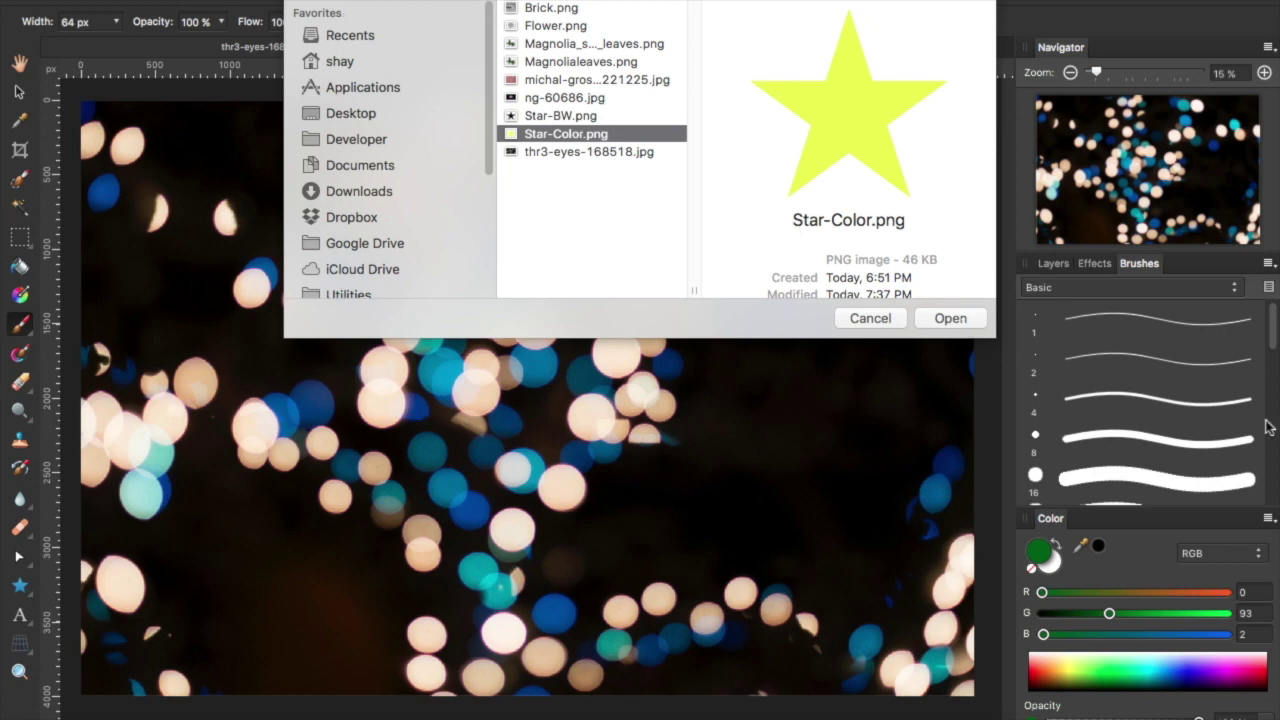
left_click(945, 320)
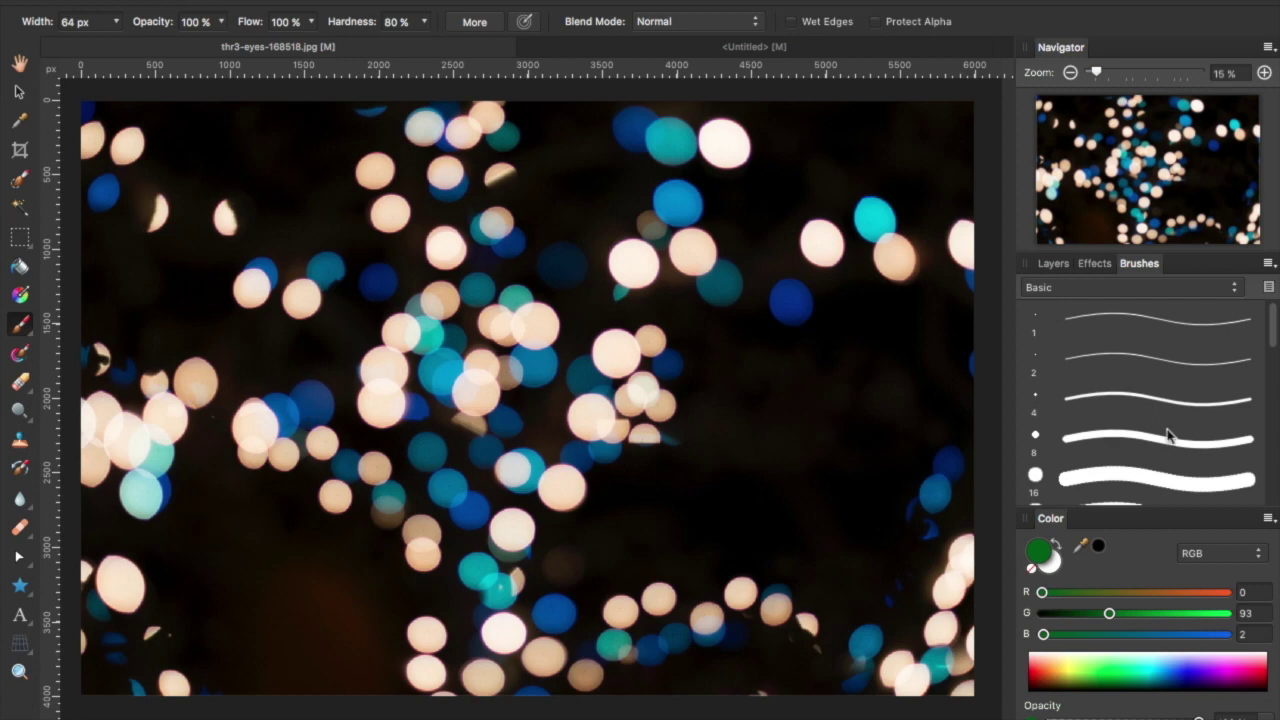
scroll(1165, 397, "down", 10)
left_click(1155, 485)
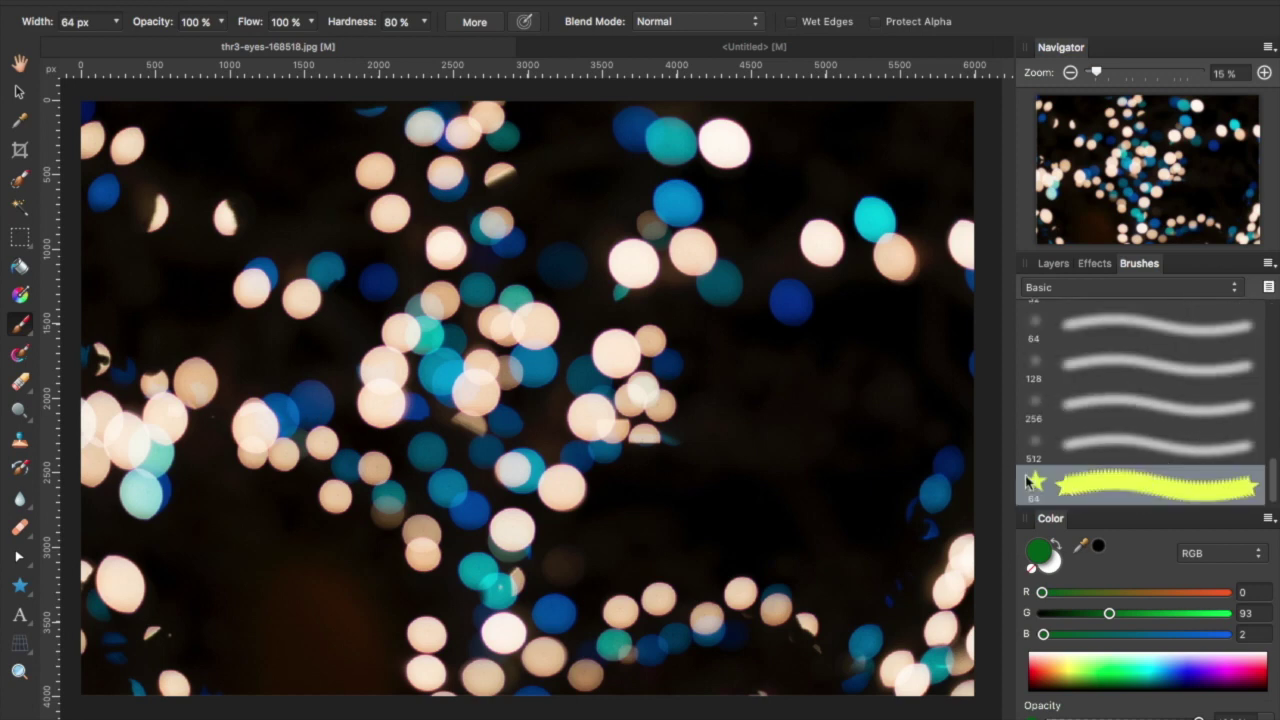
Step: Open the yellow star brush's settings and go to its Dynamics jitter options
double_click(1140, 487)
left_click_drag(552, 117, 402, 129)
left_click(400, 291)
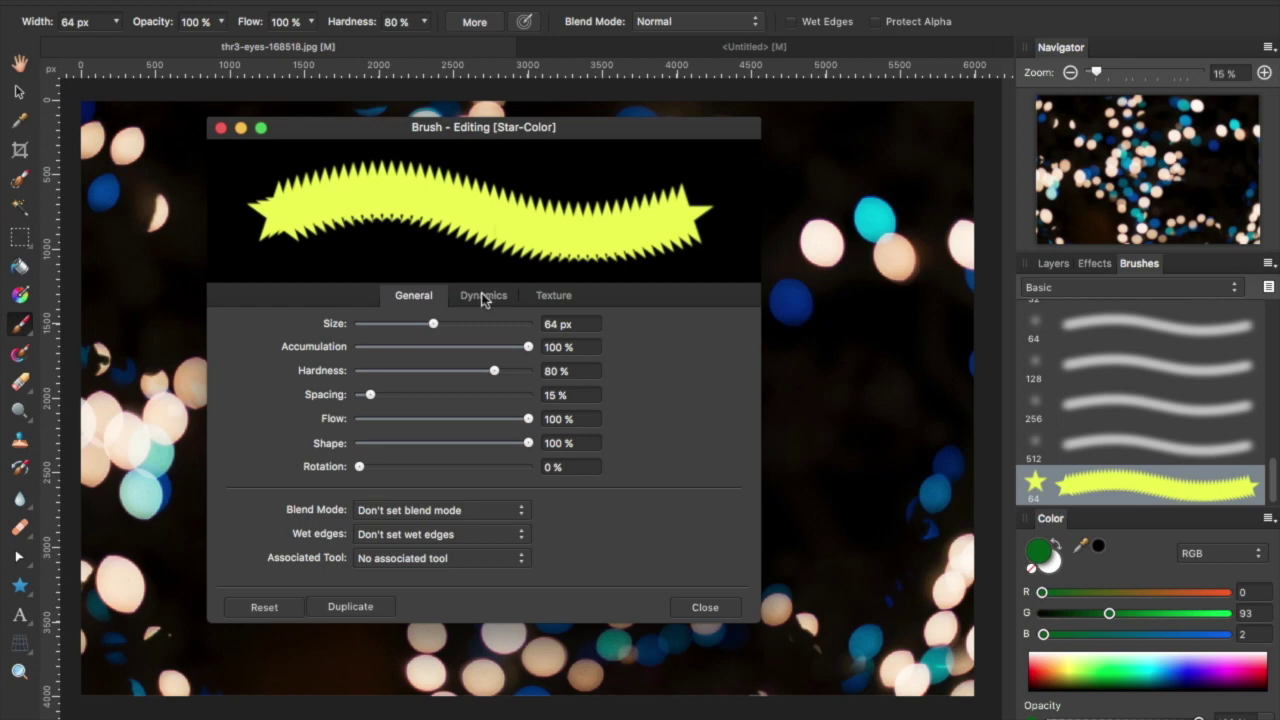
left_click(484, 298)
left_click(553, 297)
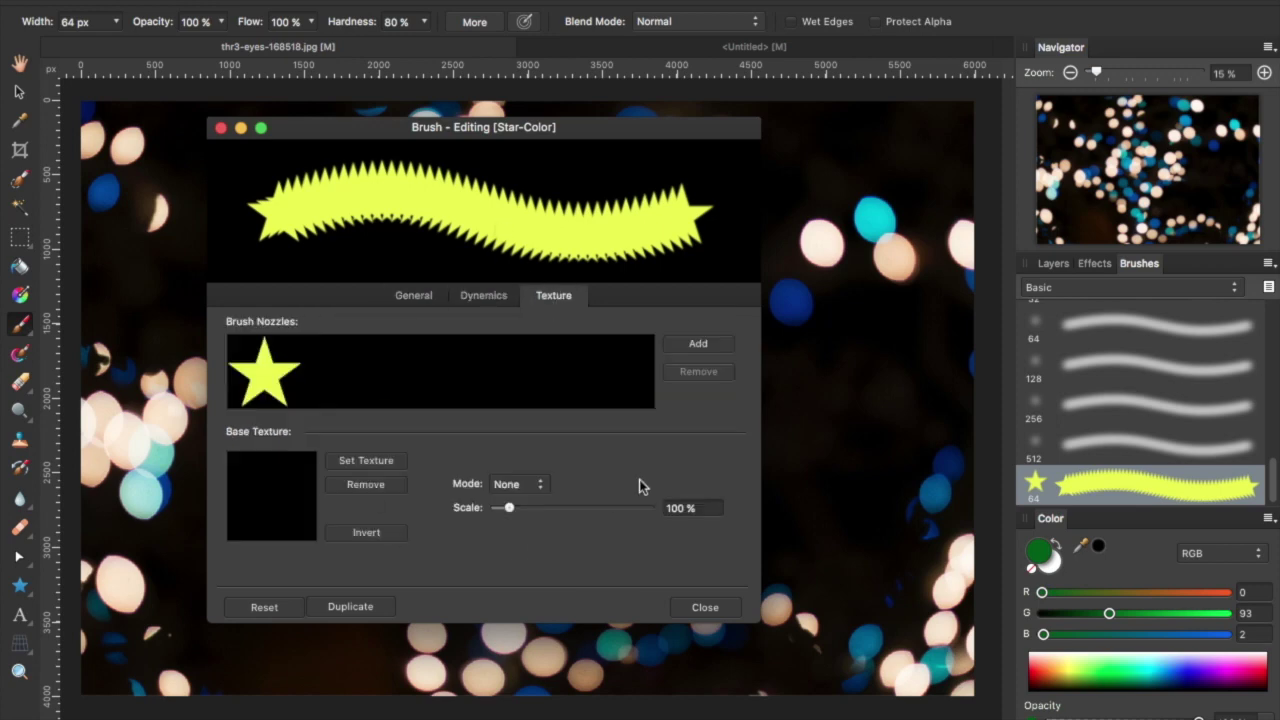
left_click(482, 300)
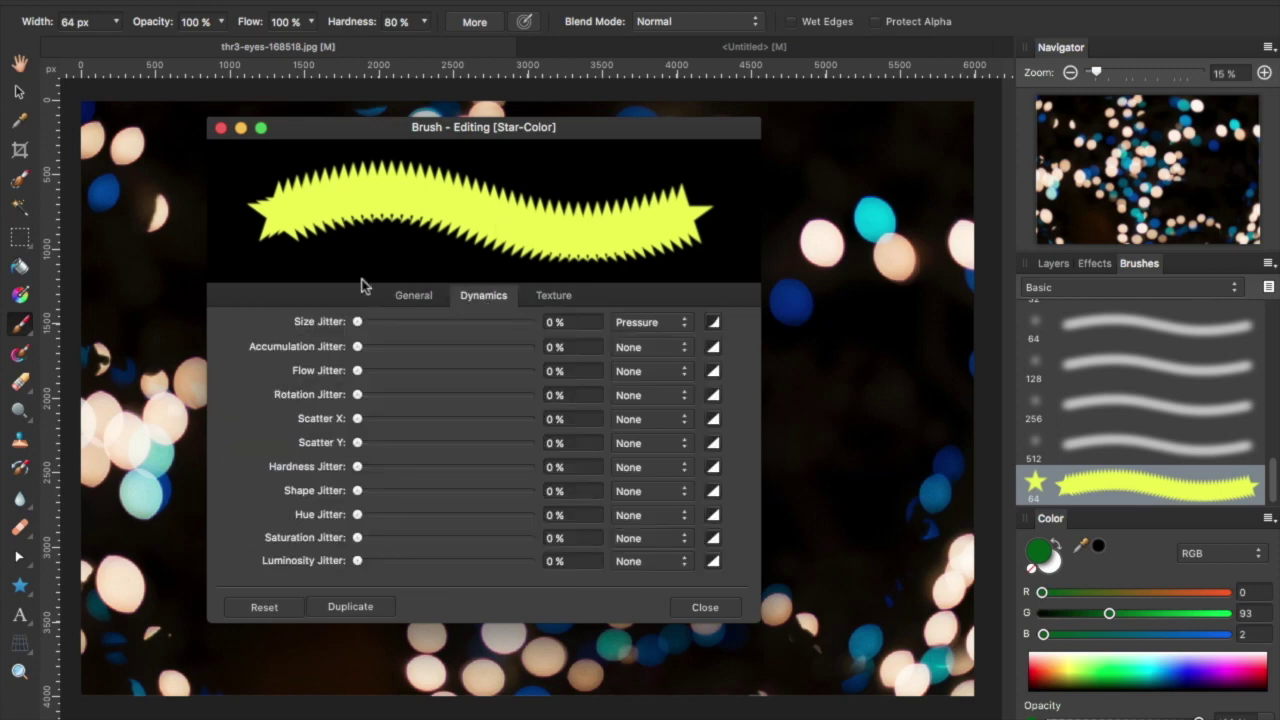
Step: Set size jitter 50%, rotation 49%, scatter X/Y about 209%/211%, saturation 25%, hue 0%
left_click_drag(357, 321, 444, 321)
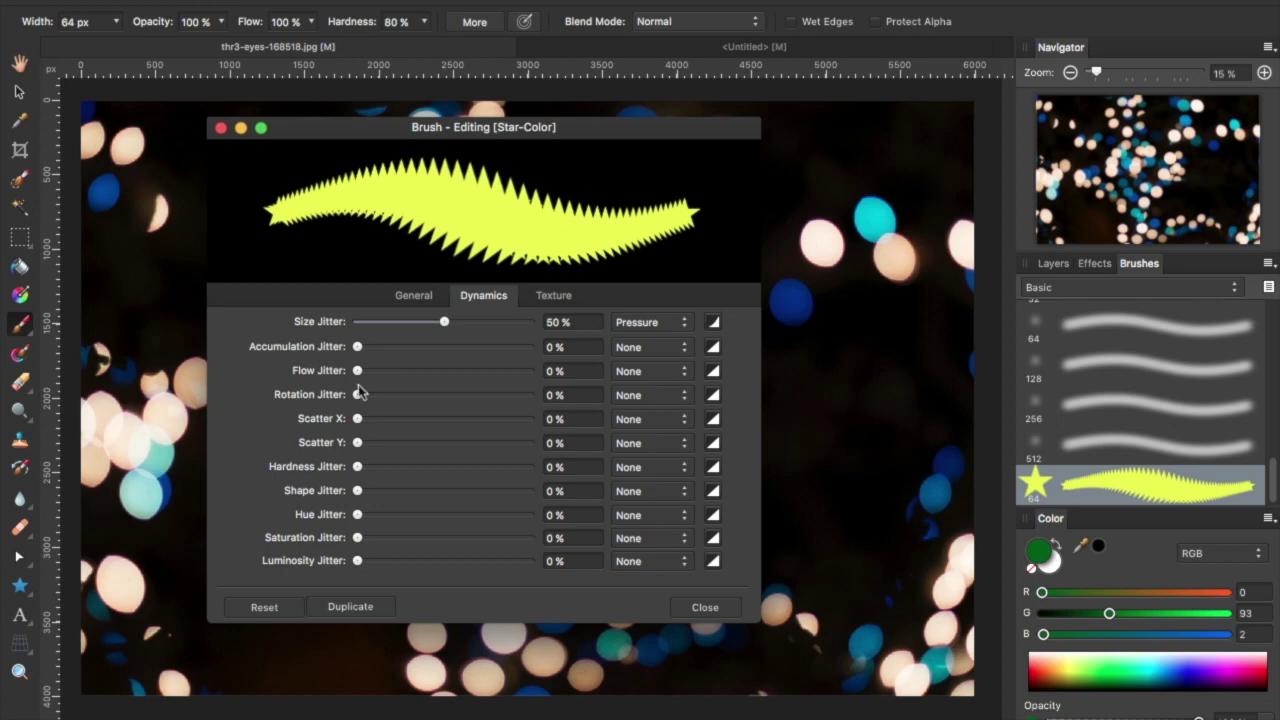
left_click_drag(358, 396, 444, 396)
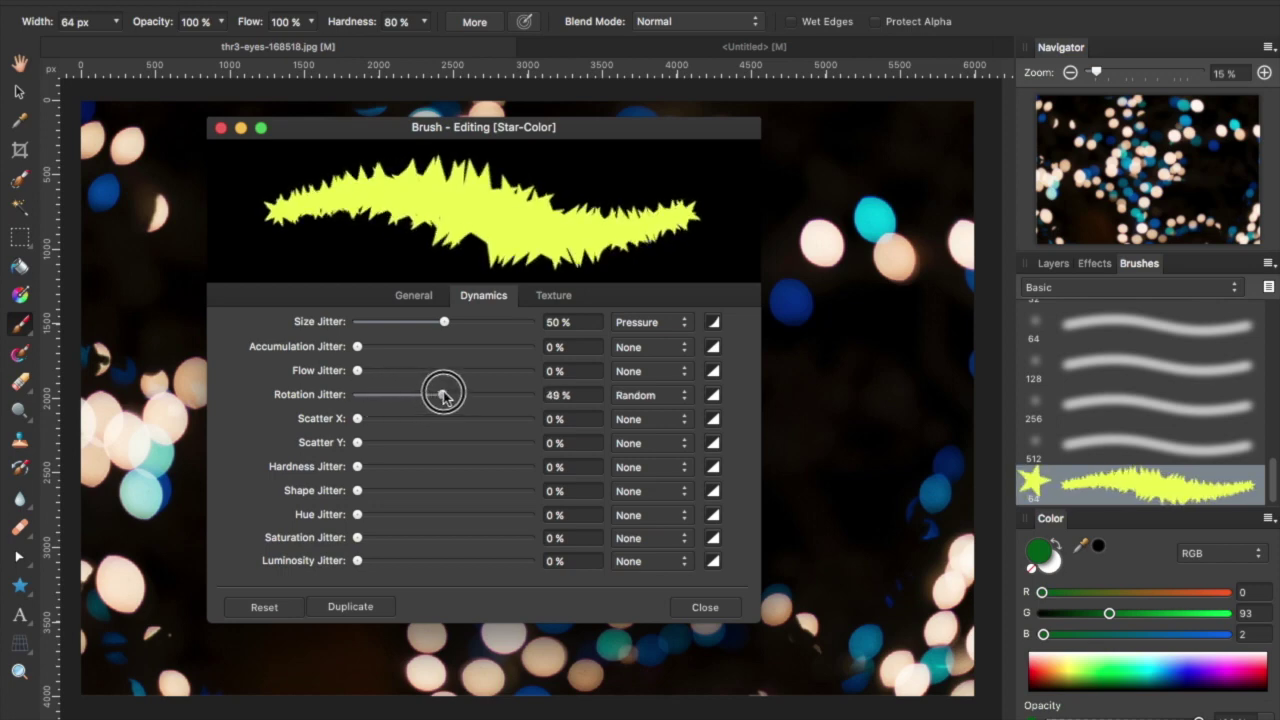
left_click_drag(359, 420, 448, 421)
left_click_drag(357, 442, 448, 442)
mouse_move(357, 537)
left_mouse_down()
mouse_move(457, 534)
mouse_move(363, 556)
mouse_move(400, 558)
mouse_move(389, 560)
mouse_move(399, 537)
left_mouse_up()
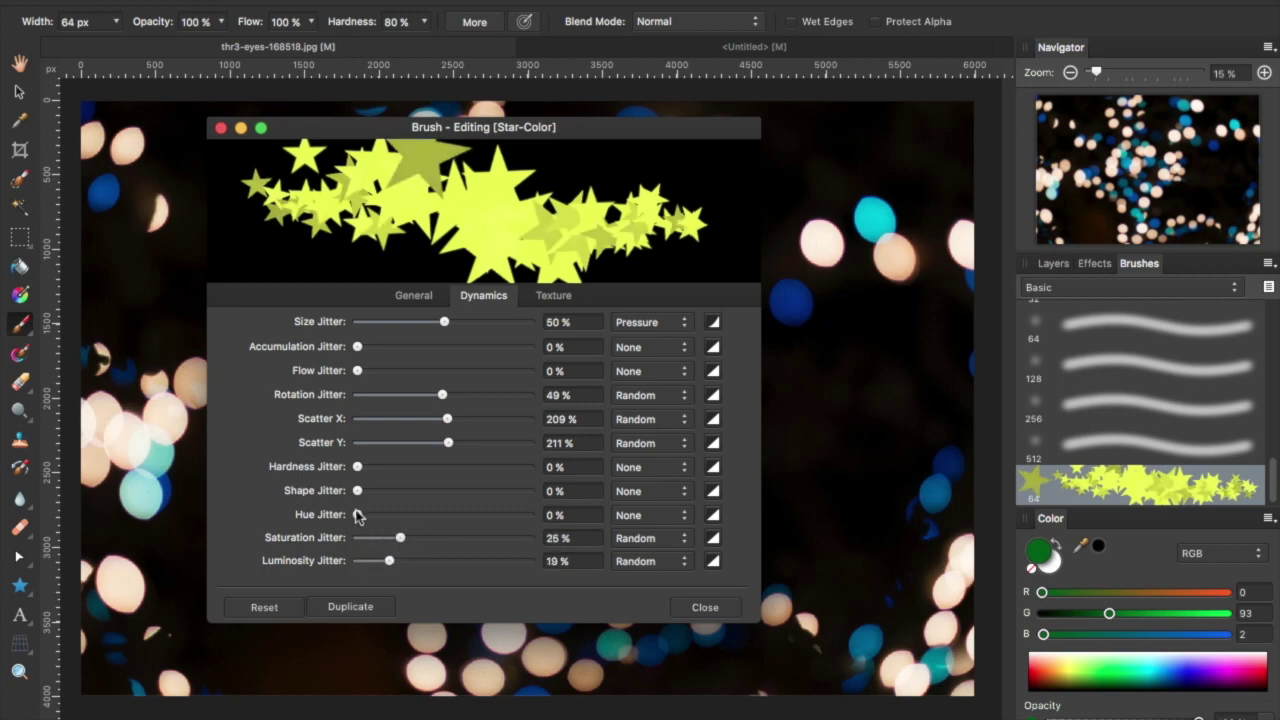
mouse_move(357, 514)
left_mouse_down()
mouse_move(386, 514)
mouse_move(350, 518)
left_mouse_up()
left_click(221, 127)
Step: Enlarge the brush to 342.4 px and paint bands of stars over the photo, partly in yellow-green
left_click(412, 291)
key("bracketright")
key("bracketright")
key("bracketright")
key("bracketright")
key("bracketright")
key("bracketright")
key("bracketright")
key("bracketright")
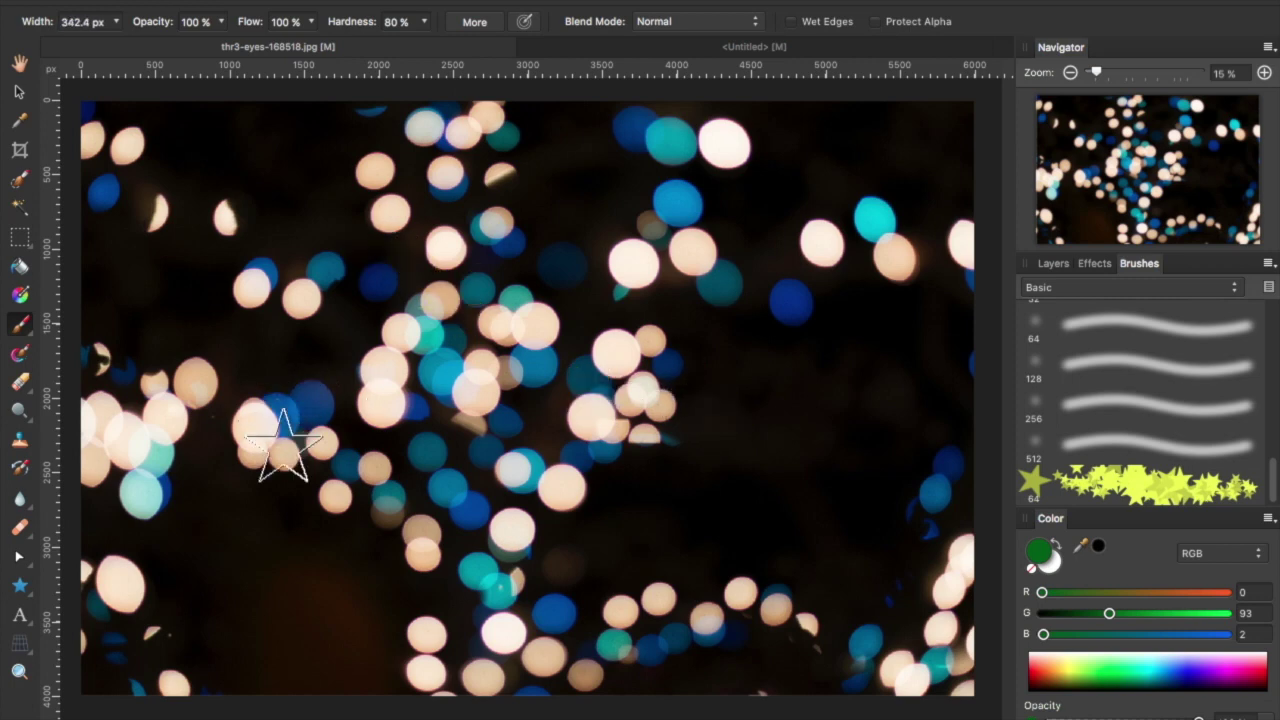
left_click(1053, 267)
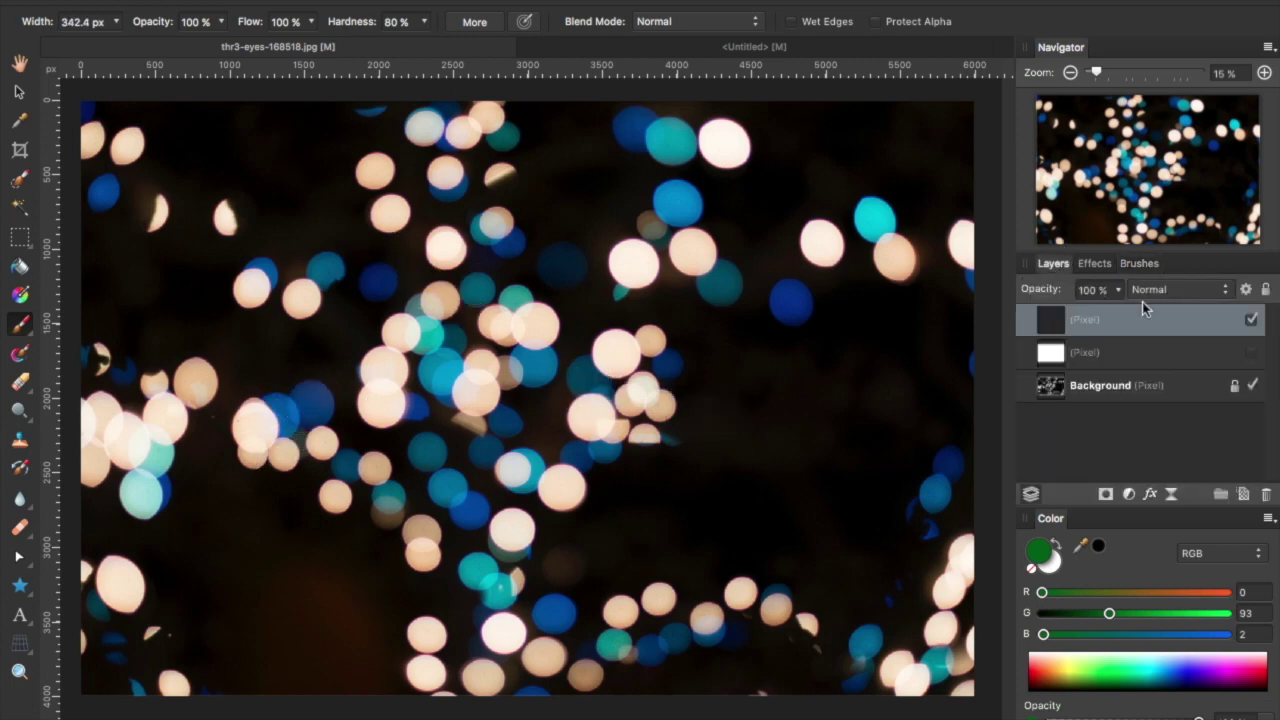
left_click(224, 318)
mouse_move(188, 236)
left_mouse_down()
mouse_move(448, 353)
mouse_move(606, 390)
mouse_move(677, 391)
left_mouse_up()
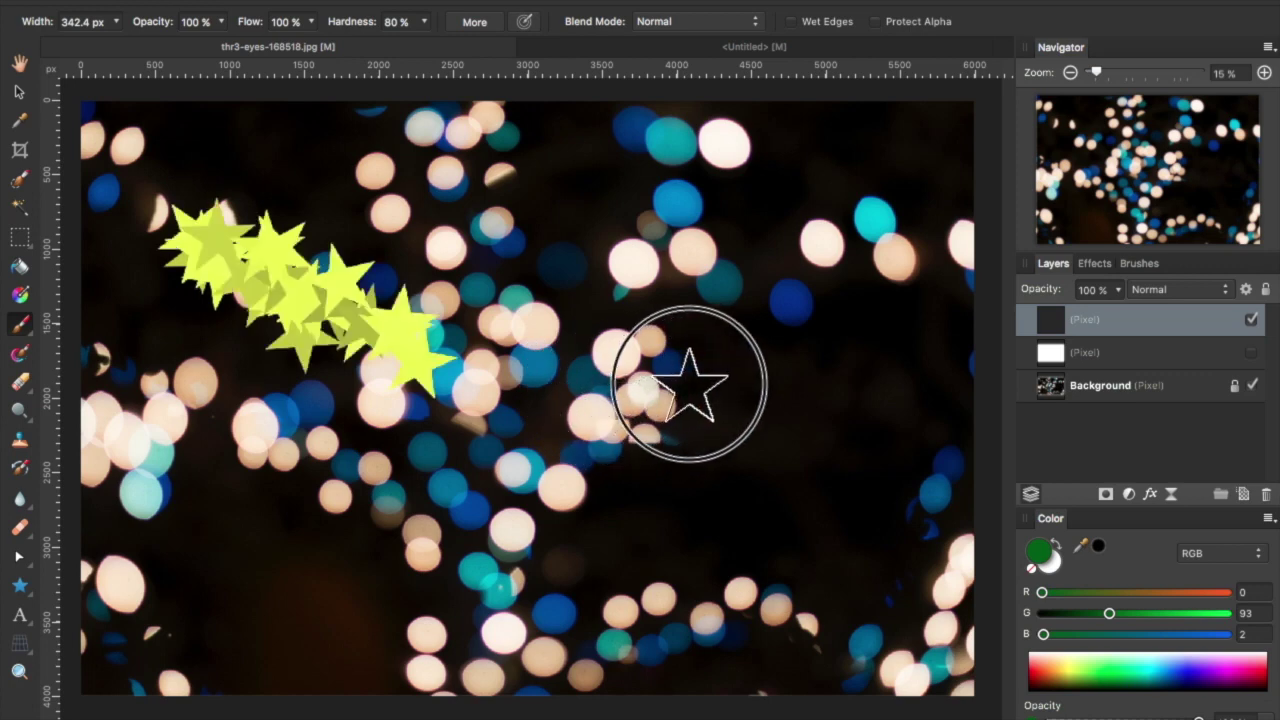
mouse_move(307, 468)
left_mouse_down()
mouse_move(499, 486)
mouse_move(836, 425)
left_mouse_up()
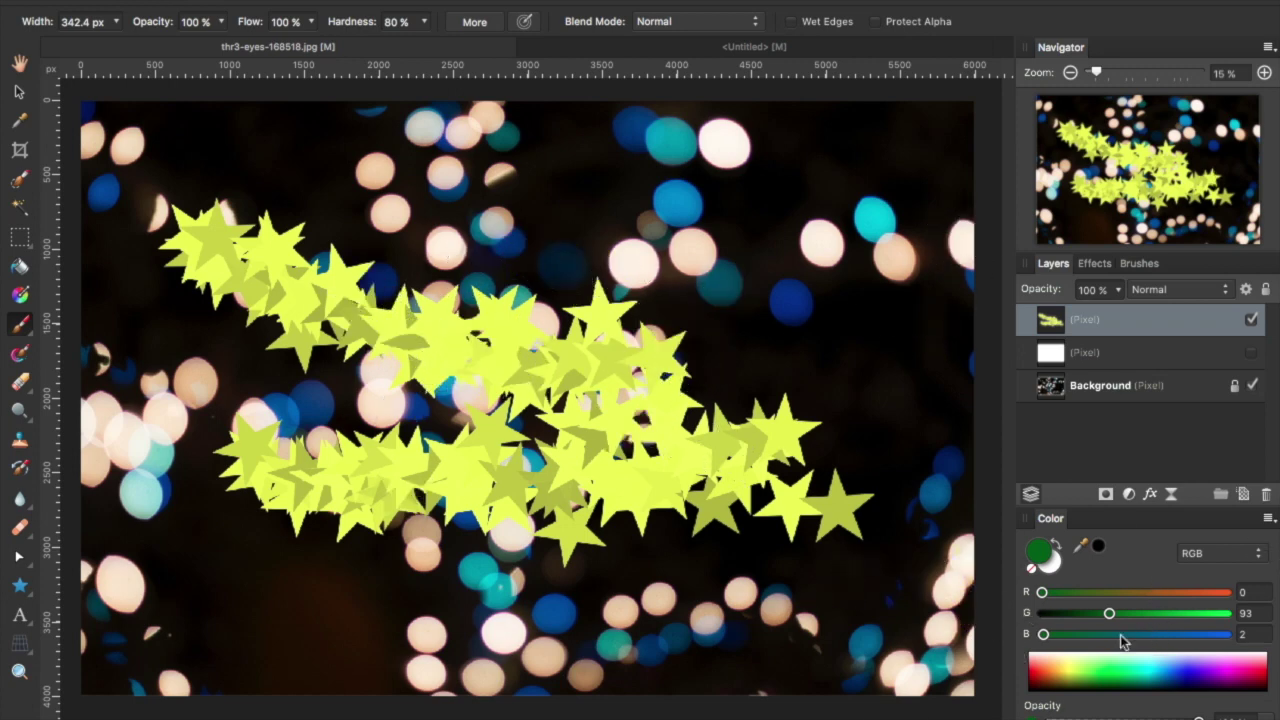
left_click(1094, 674)
mouse_move(531, 463)
left_mouse_down()
mouse_move(711, 316)
mouse_move(613, 245)
mouse_move(550, 235)
mouse_move(671, 296)
left_mouse_up()
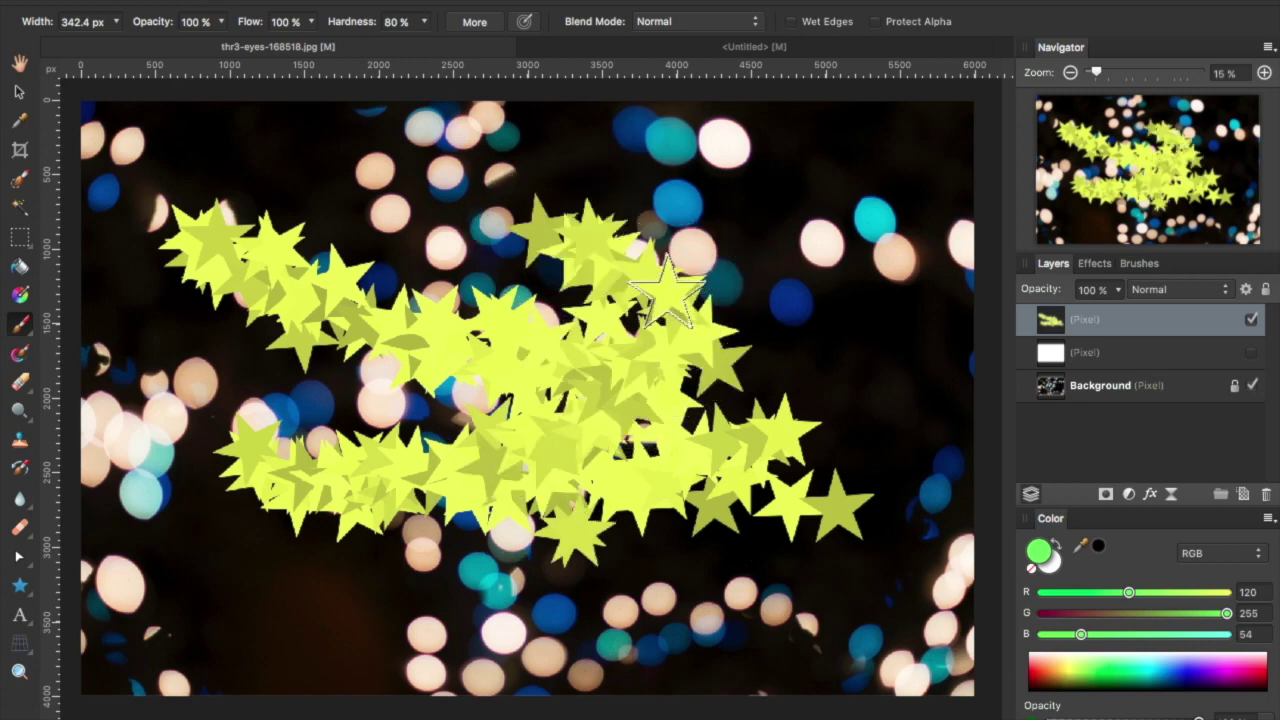
Step: Delete the painted test star layer
right_click(1216, 335)
key("Escape")
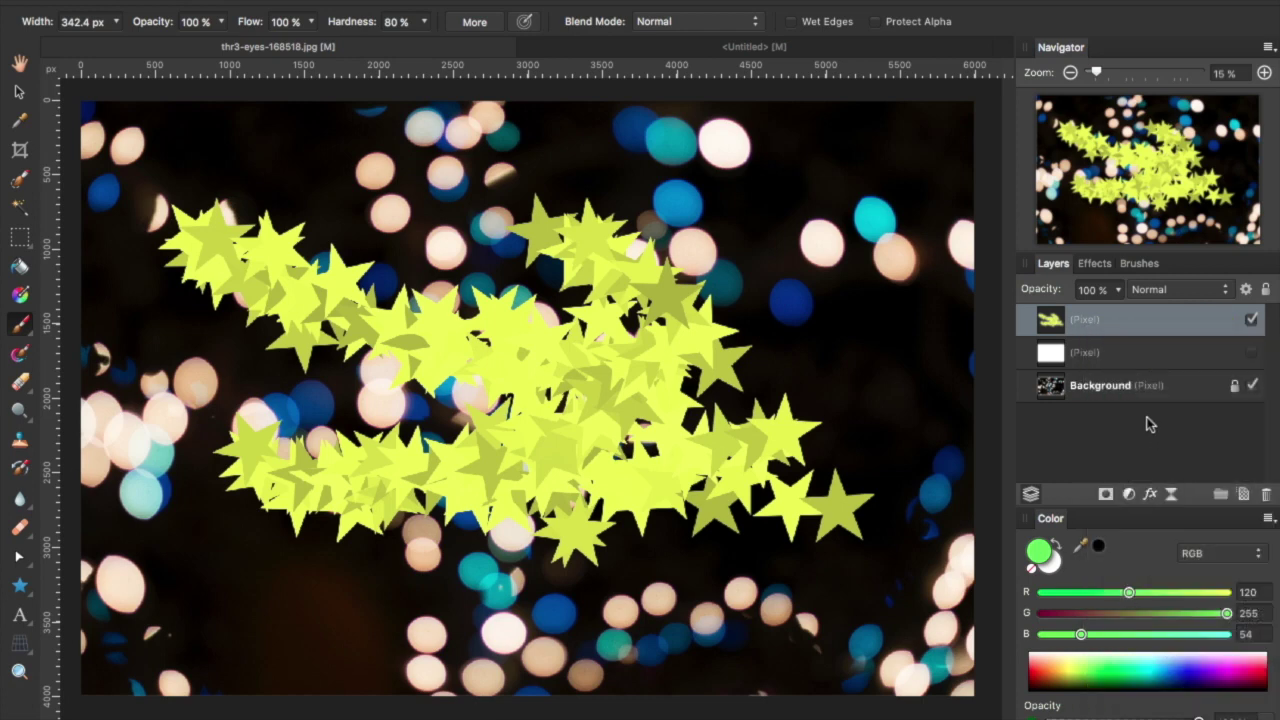
key("Delete")
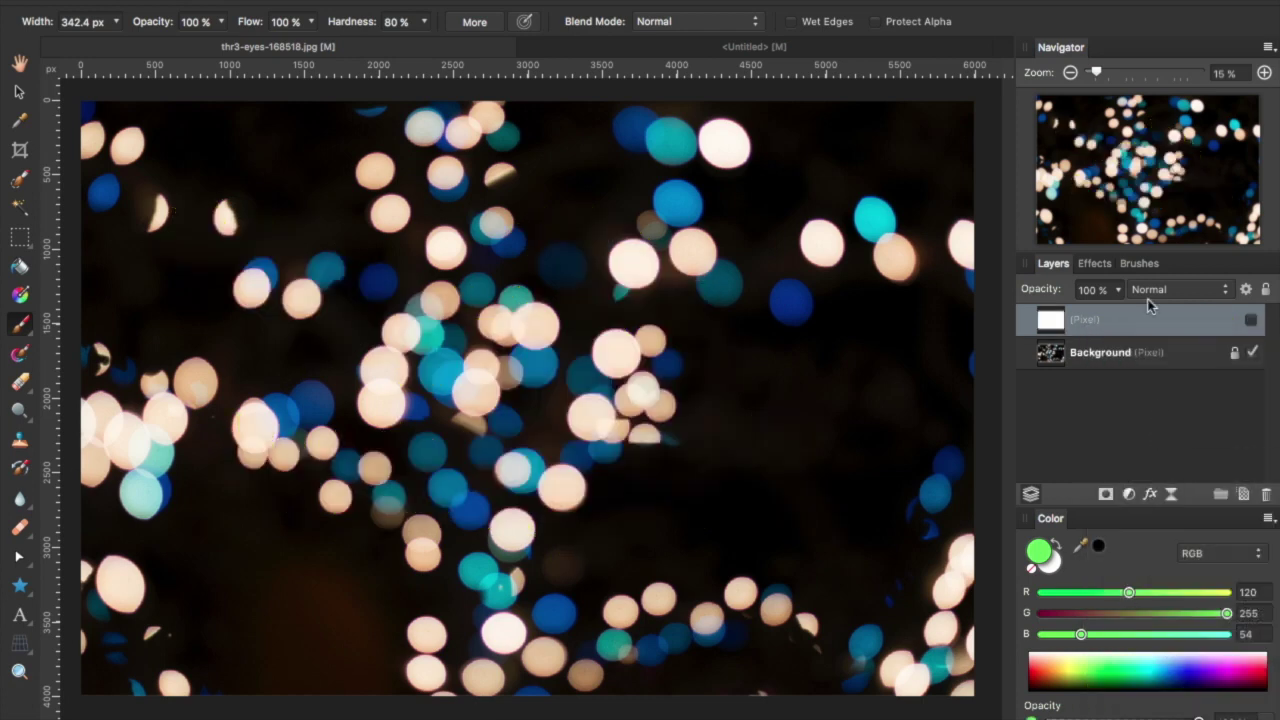
Step: Add an empty pixel layer and create a new intensity brush from Star-BW.png
left_click(1244, 494)
left_click(1140, 264)
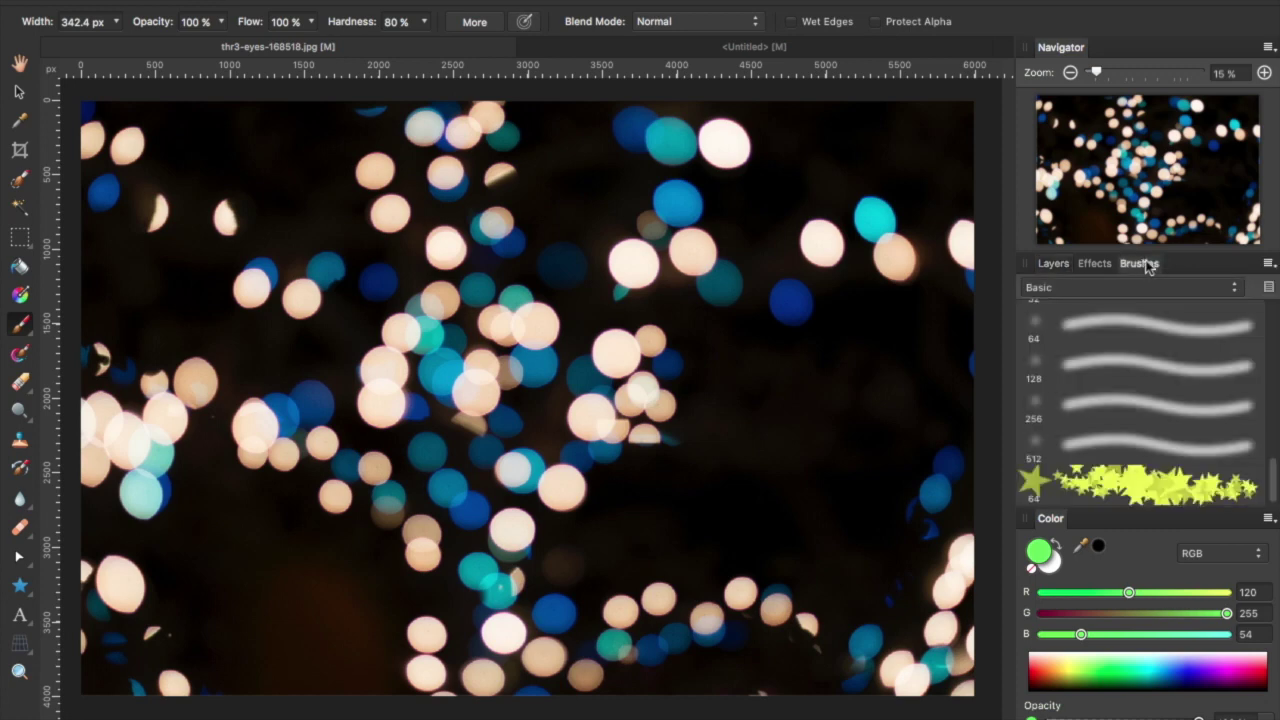
left_click(1268, 265)
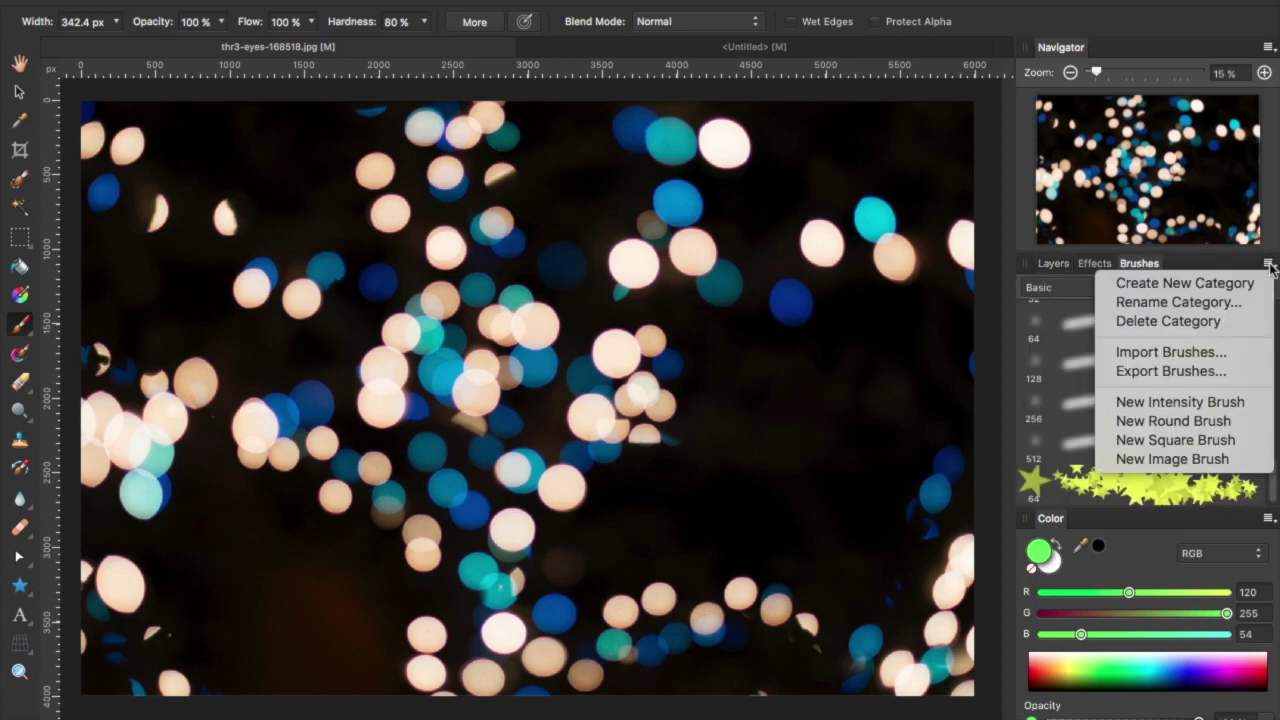
left_click(1211, 403)
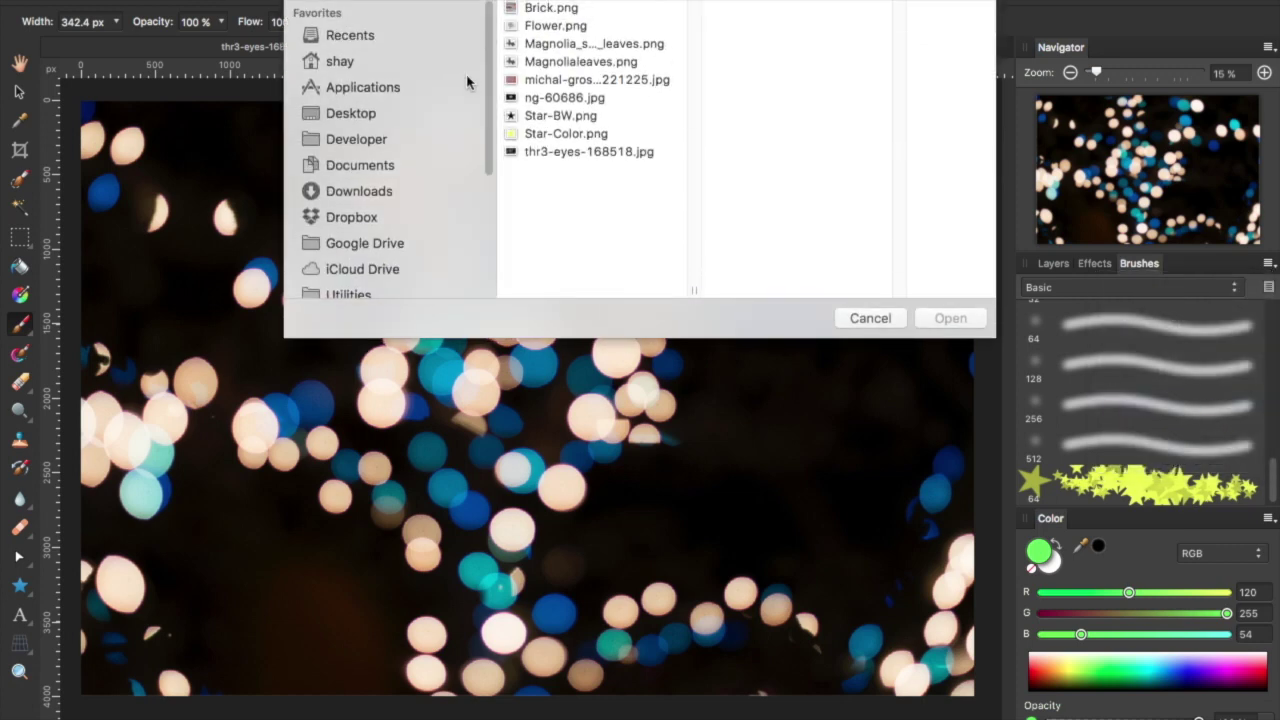
left_click(540, 116)
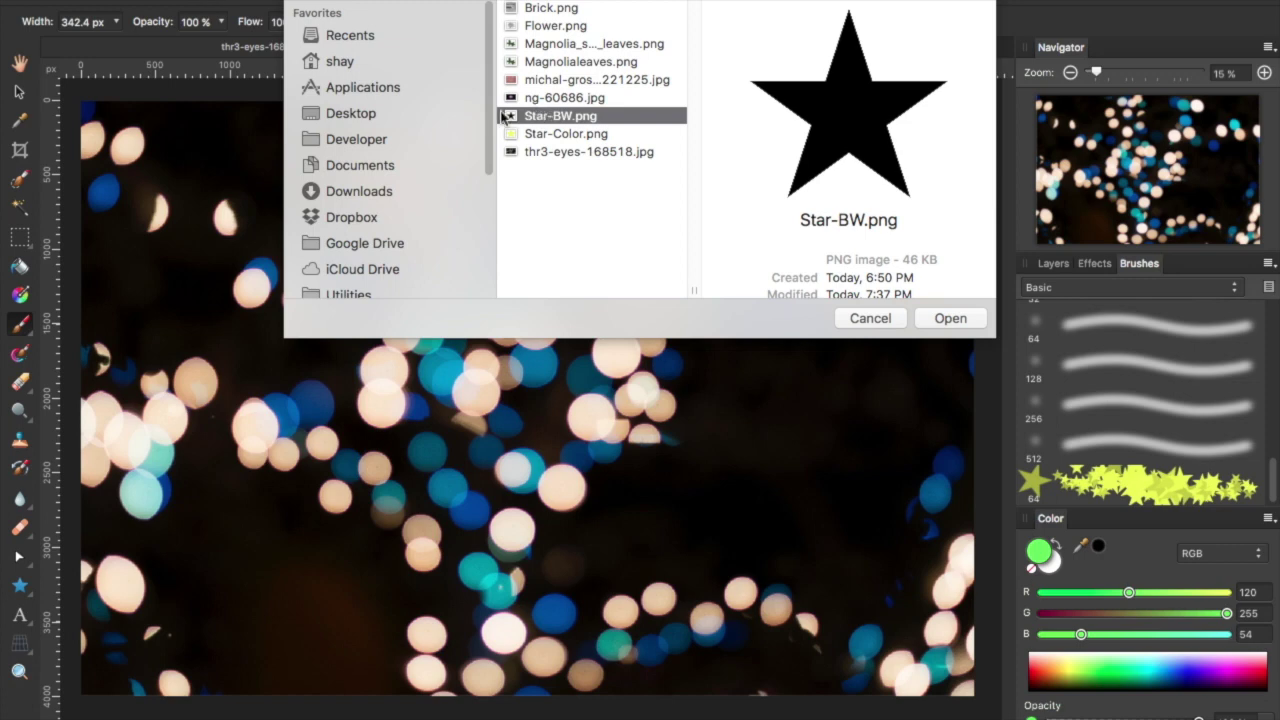
left_click(943, 318)
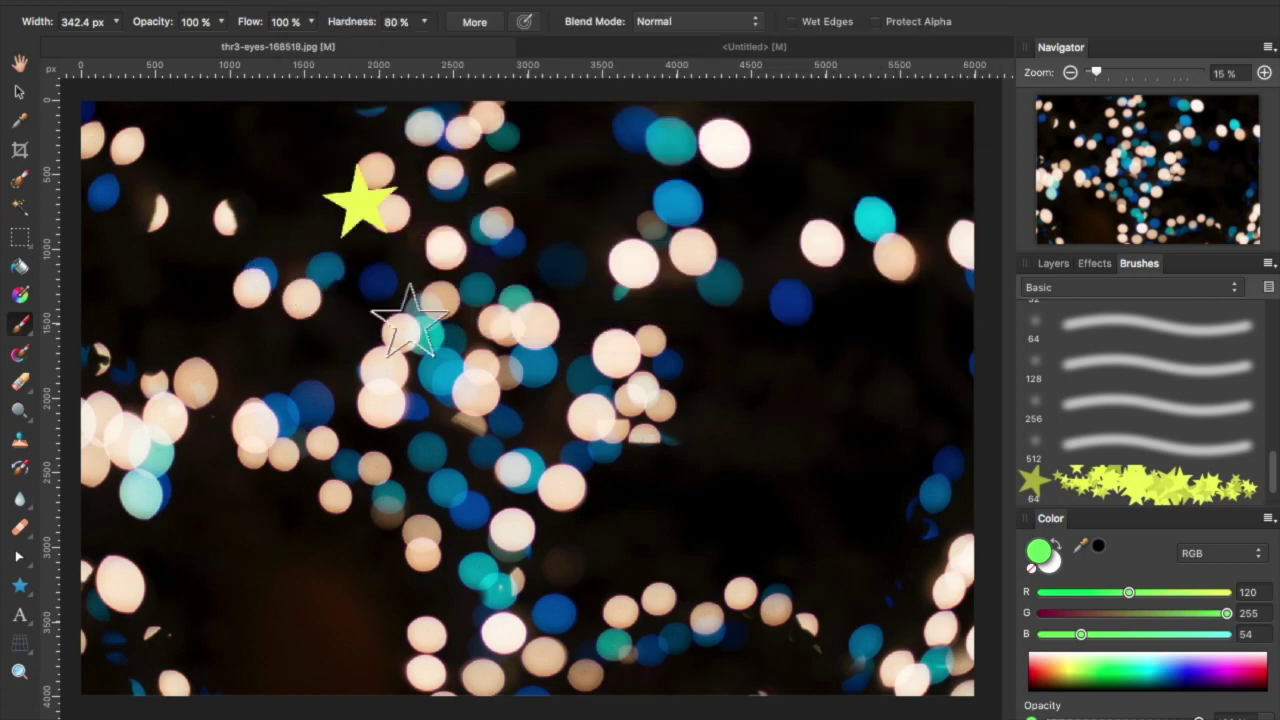
scroll(1110, 424, "down", 1)
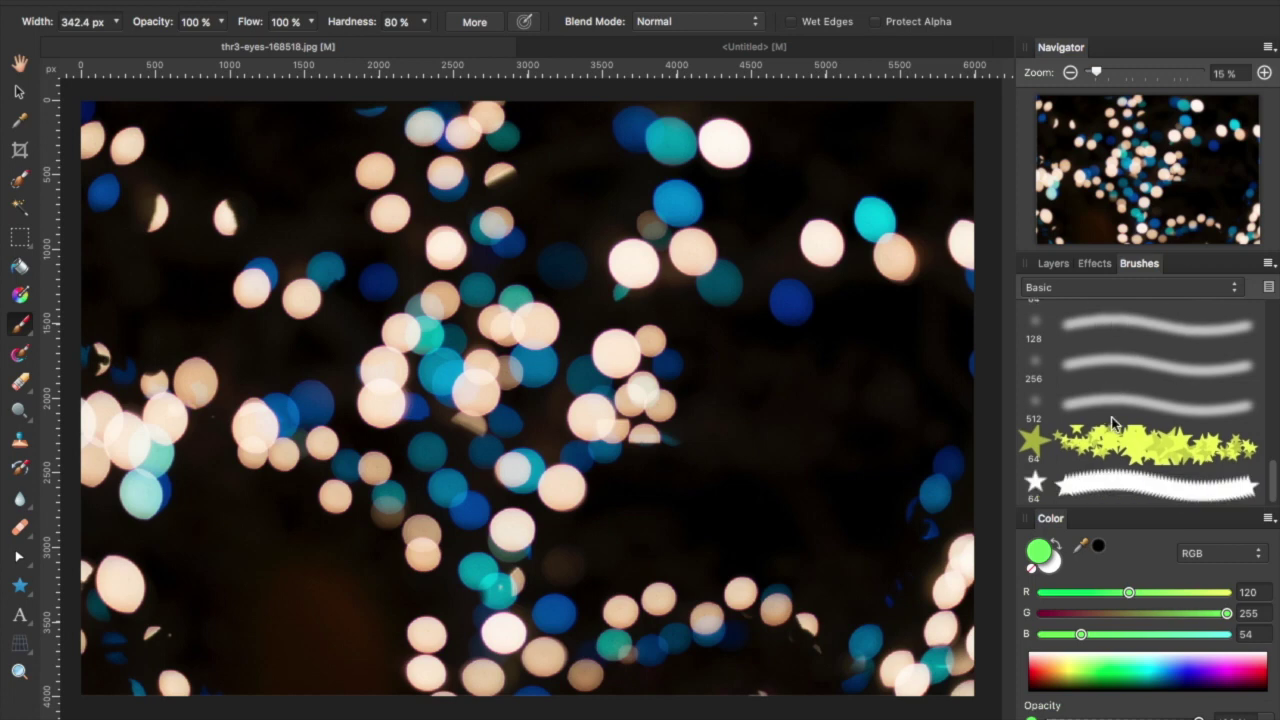
left_click(1108, 486)
Step: Give the white star brush 49% size jitter, 156%/163% scatter, and 24%/22% saturation/luminosity jitter
double_click(1117, 487)
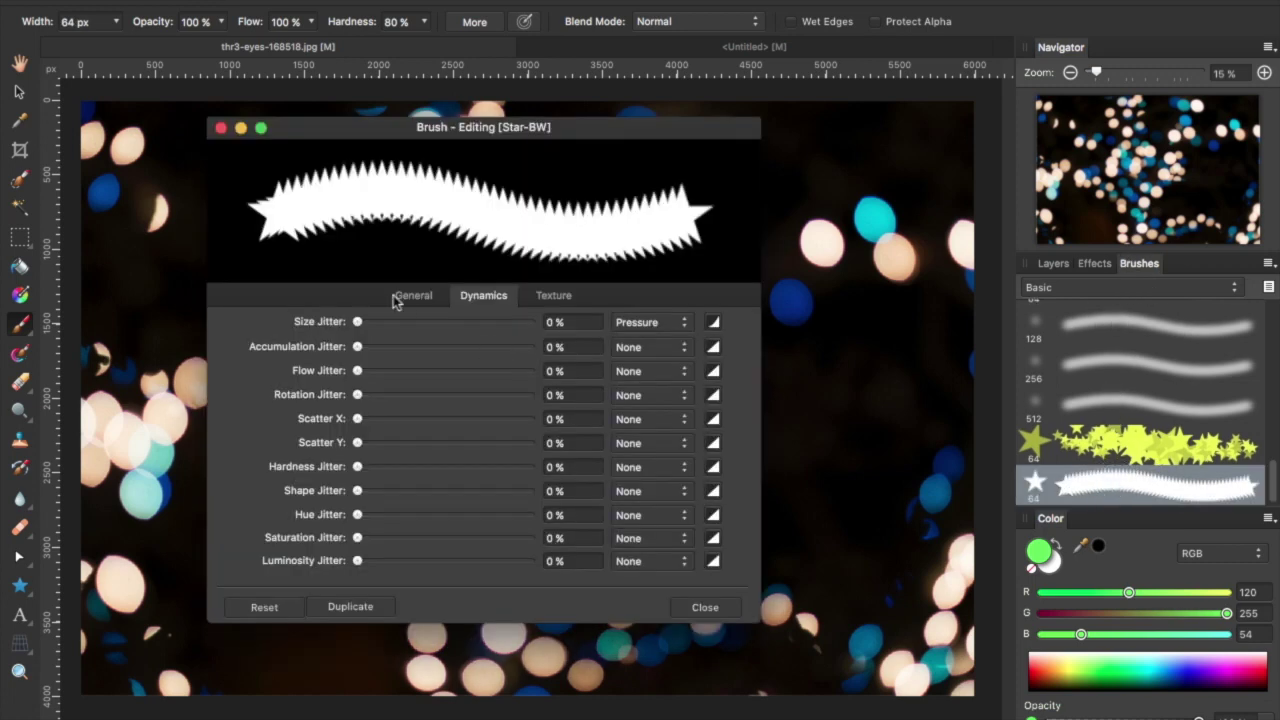
left_click_drag(357, 321, 442, 321)
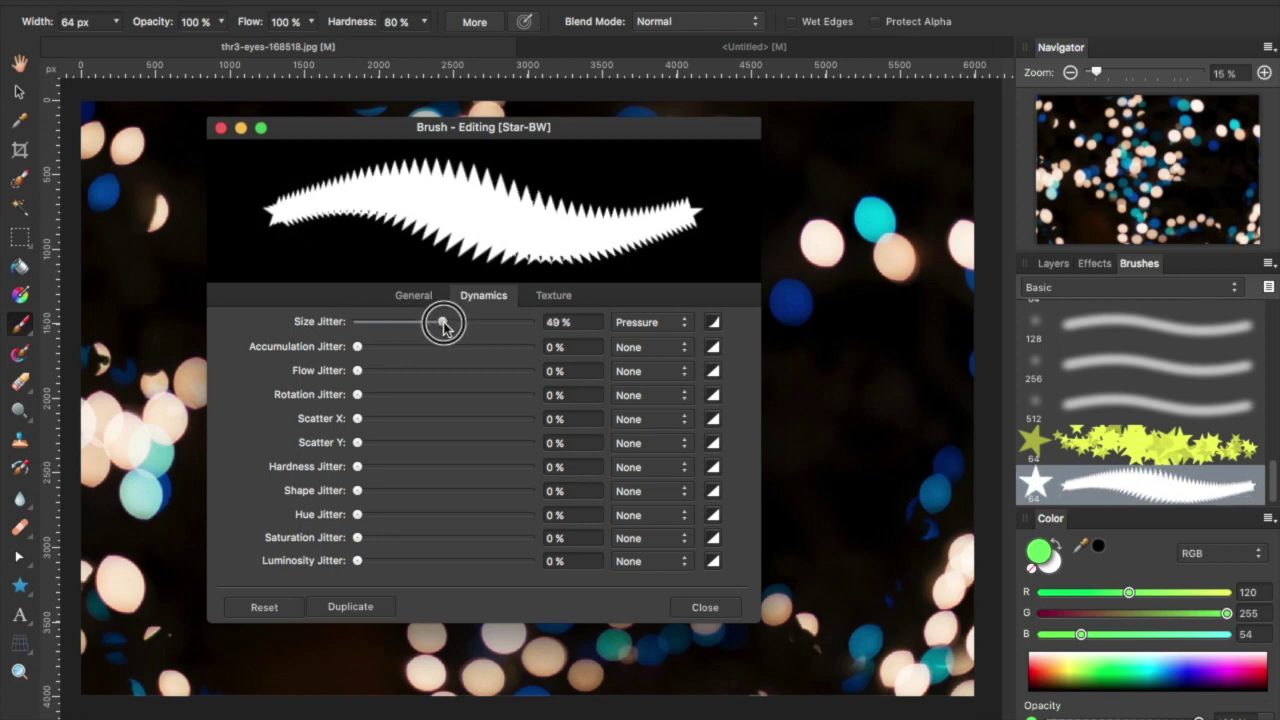
left_click_drag(357, 418, 424, 418)
left_click(360, 444)
left_click_drag(361, 445, 427, 442)
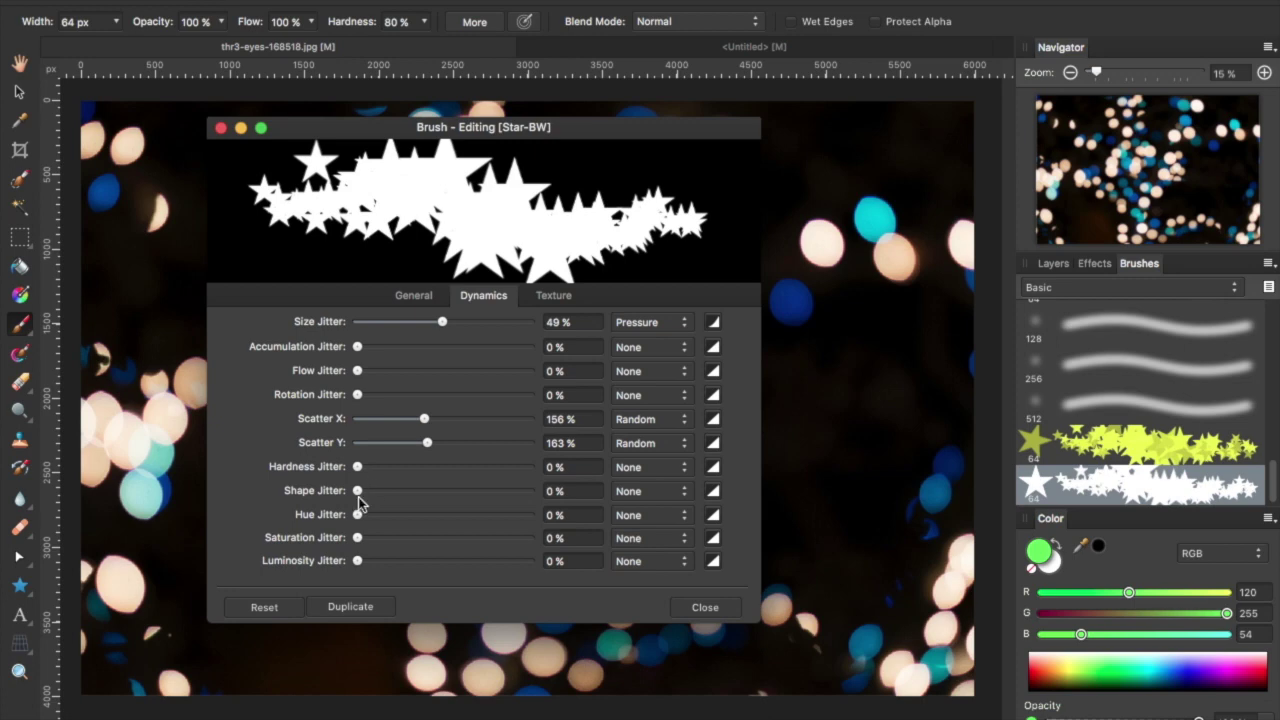
left_click_drag(357, 560, 399, 537)
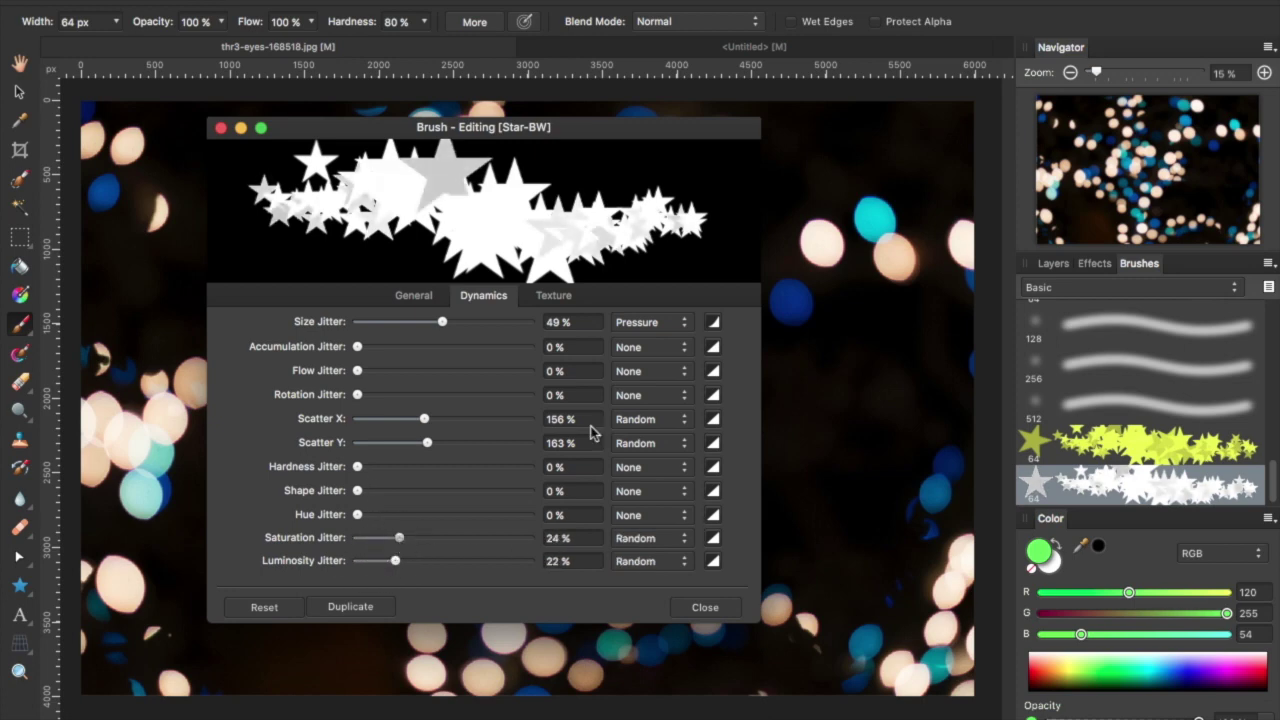
left_click(704, 608)
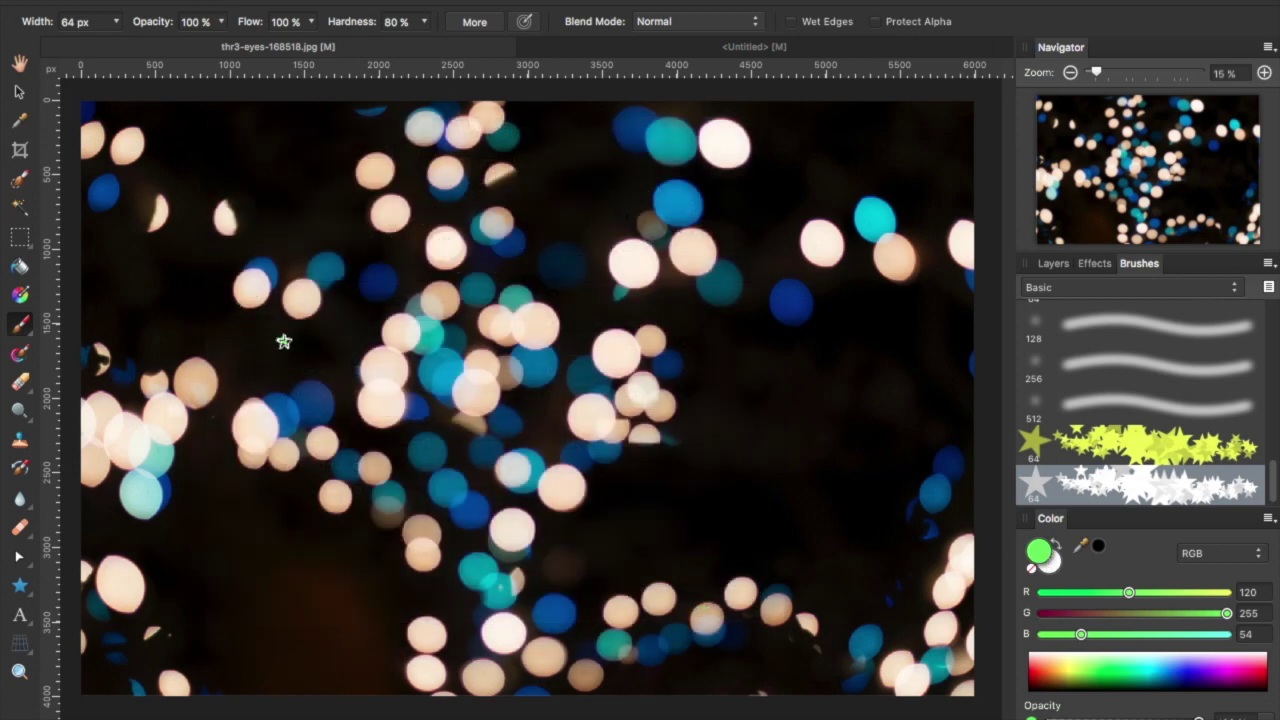
Step: Enlarge the brush and paint sweeps of green then blue stars, undoing a stray blue dab
key("bracketright")
key("bracketright")
key("bracketright")
key("bracketright")
key("bracketright")
key("bracketright")
key("bracketright")
key("bracketright")
key("bracketright")
key("bracketright")
key("bracketright")
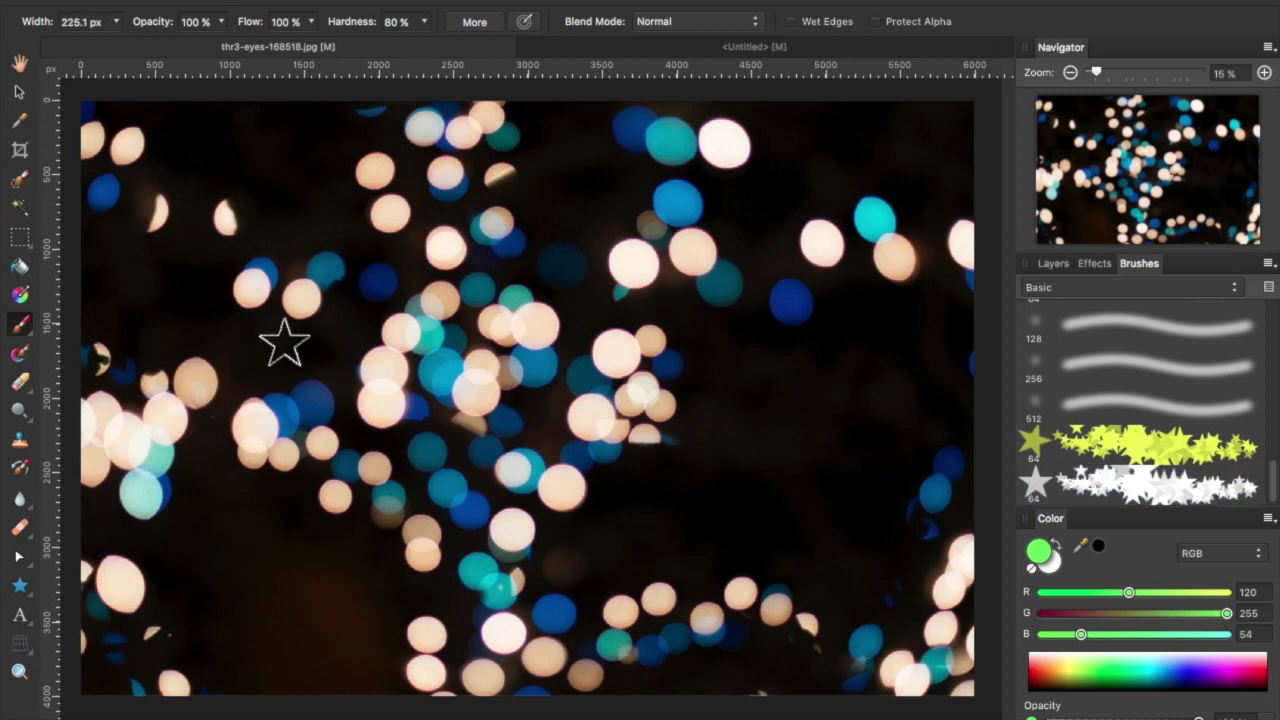
mouse_move(230, 520)
left_mouse_down()
mouse_move(347, 376)
mouse_move(528, 273)
mouse_move(625, 277)
mouse_move(390, 503)
mouse_move(648, 498)
mouse_move(705, 480)
left_mouse_up()
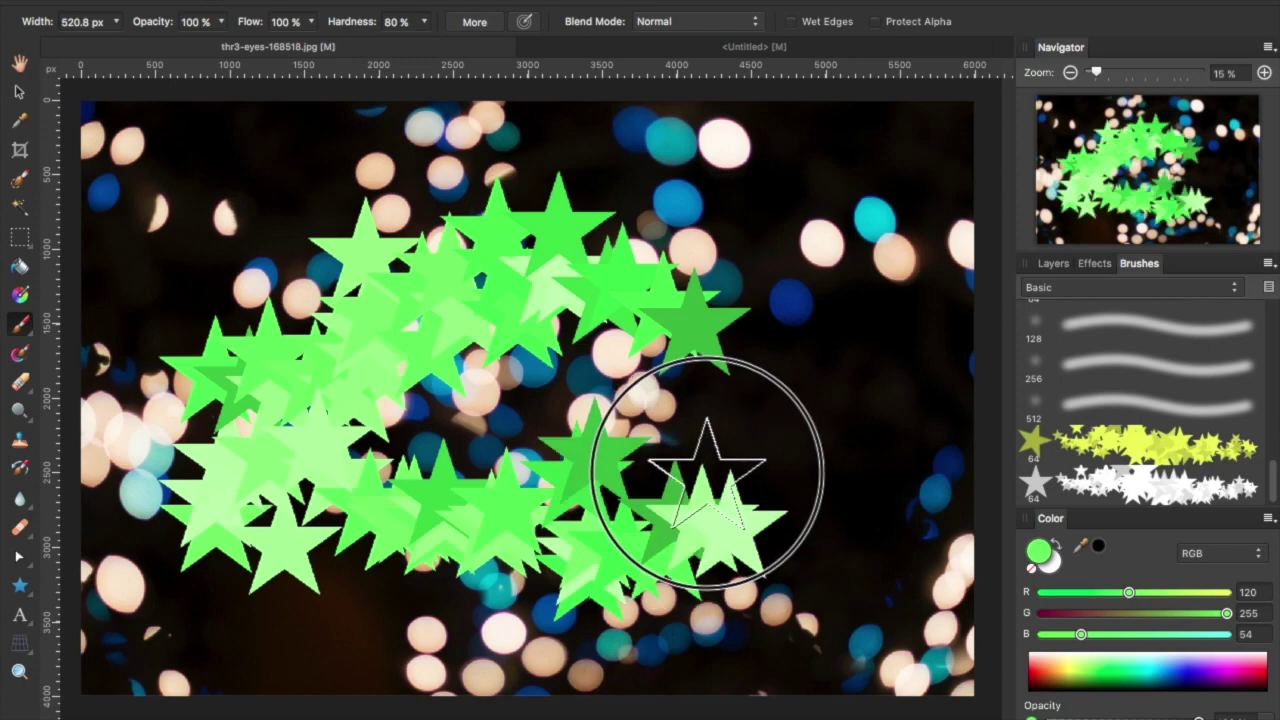
left_click(1189, 678)
mouse_move(275, 550)
left_mouse_down()
mouse_move(365, 417)
mouse_move(532, 299)
mouse_move(614, 297)
mouse_move(335, 385)
mouse_move(185, 355)
mouse_move(285, 360)
mouse_move(672, 243)
mouse_move(693, 285)
mouse_move(300, 595)
mouse_move(365, 575)
mouse_move(628, 400)
mouse_move(722, 365)
mouse_move(714, 429)
left_mouse_up()
mouse_move(232, 290)
left_mouse_down()
mouse_move(417, 214)
mouse_move(657, 357)
left_mouse_up()
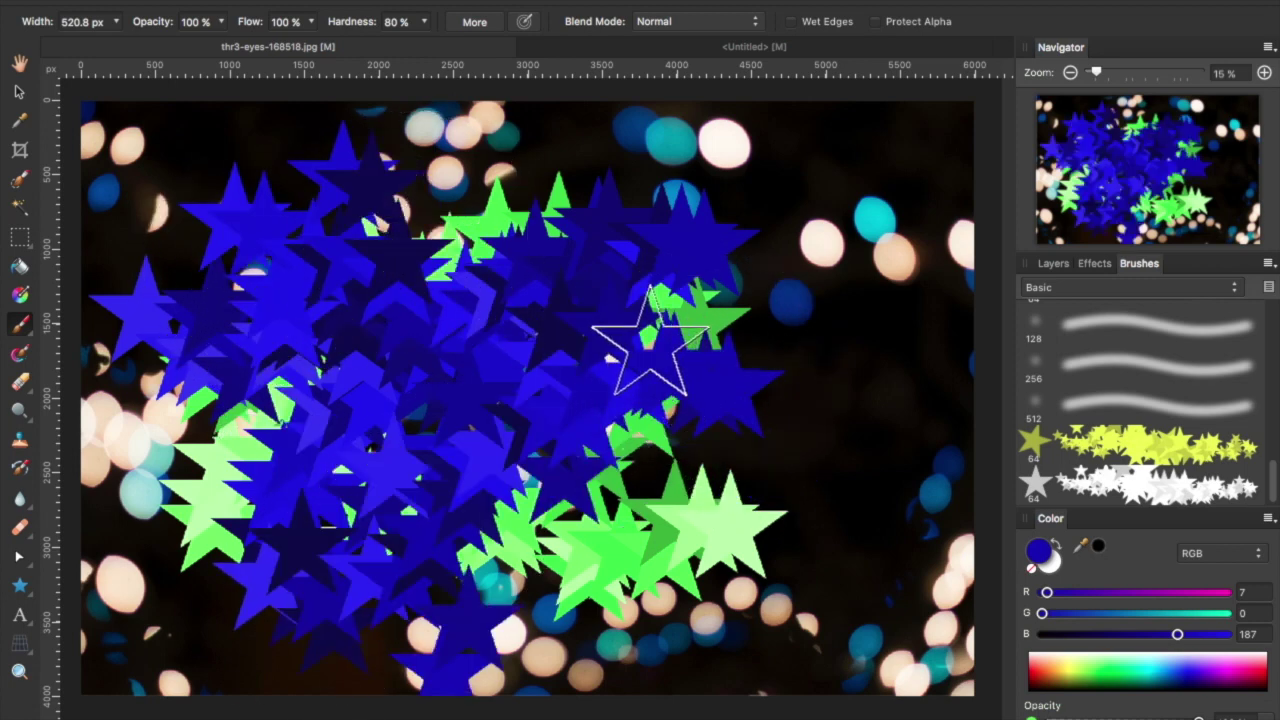
left_click(730, 300)
key("super+z")
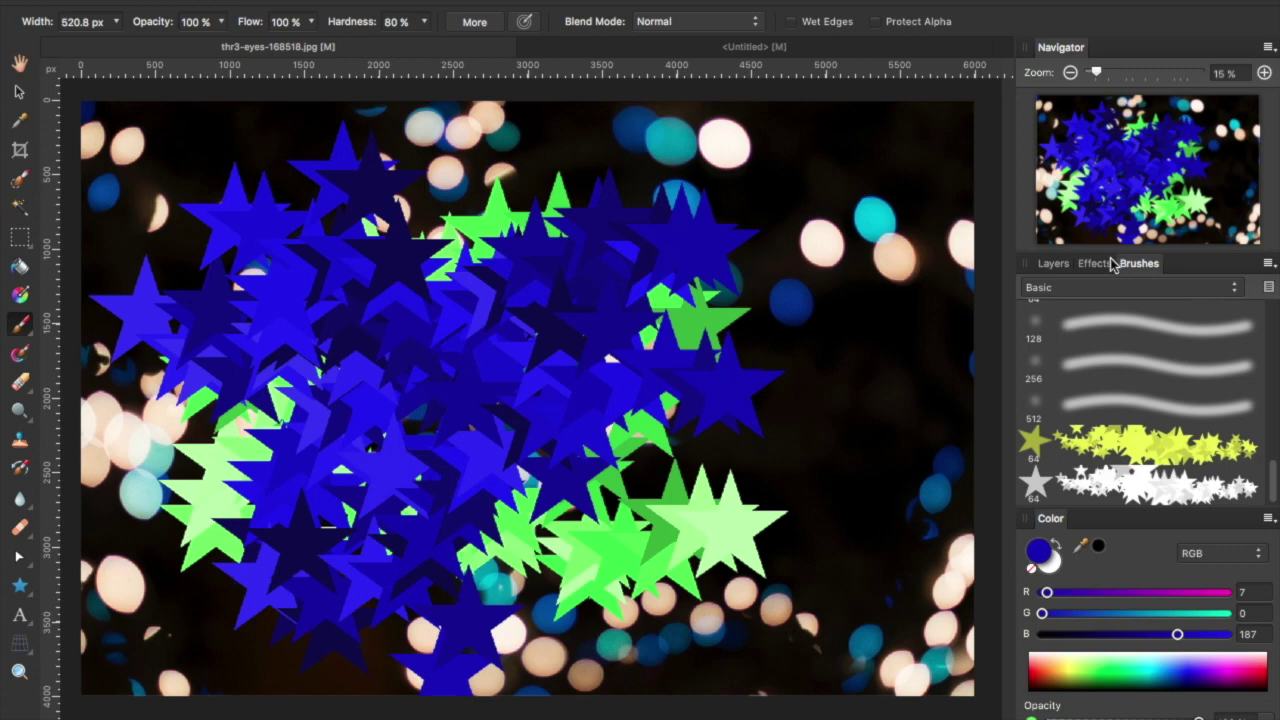
left_click(1055, 264)
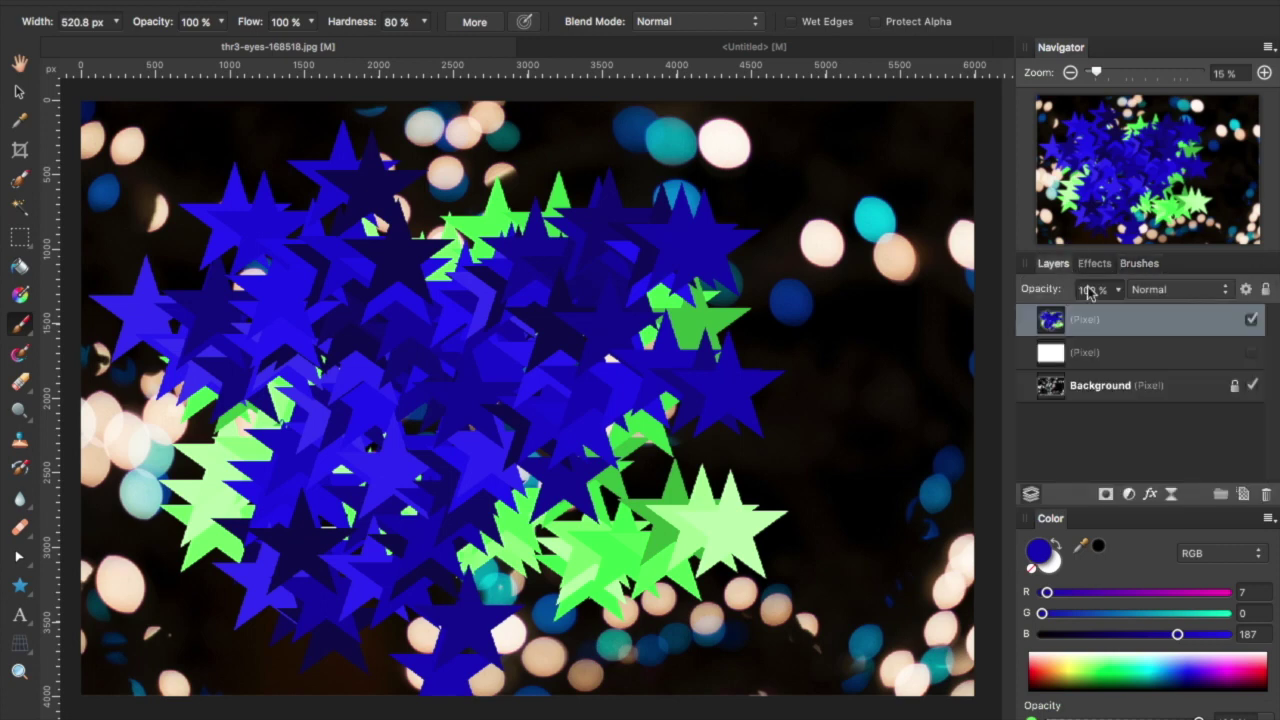
Step: Delete the stars layer, show the white layer, and add a new empty pixel layer
left_click(1266, 498)
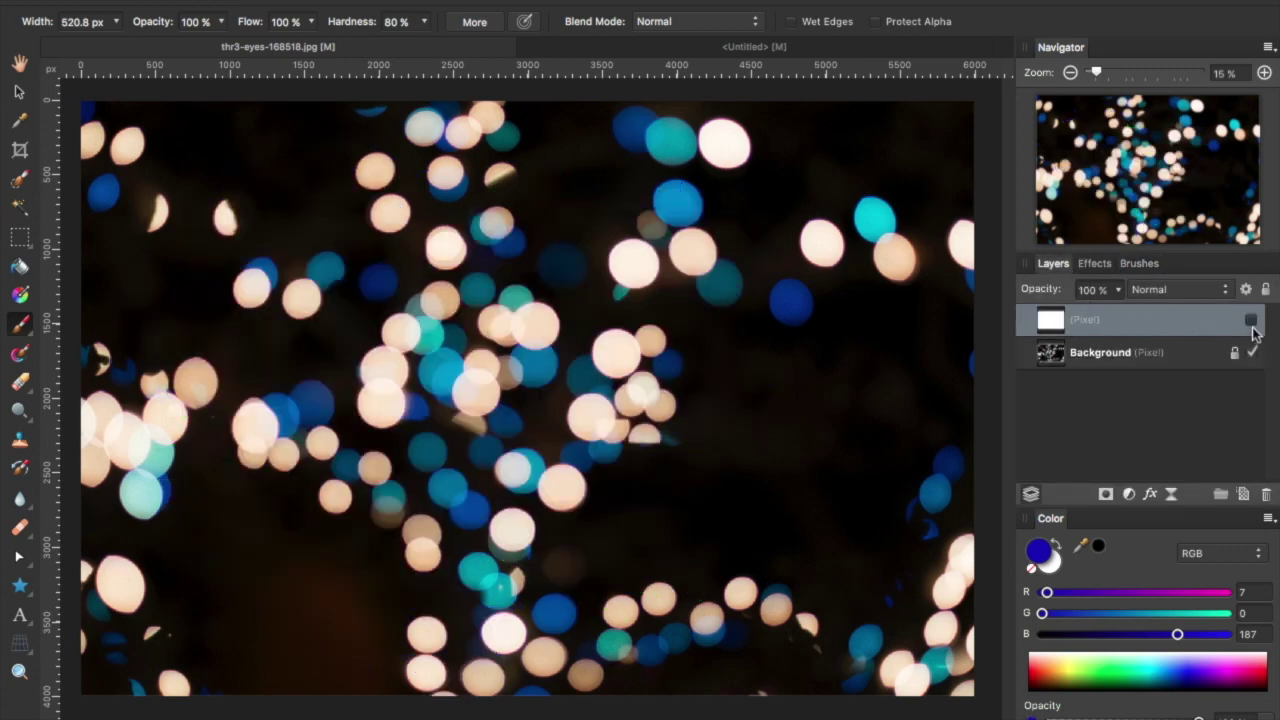
left_click(1251, 320)
left_click(1243, 495)
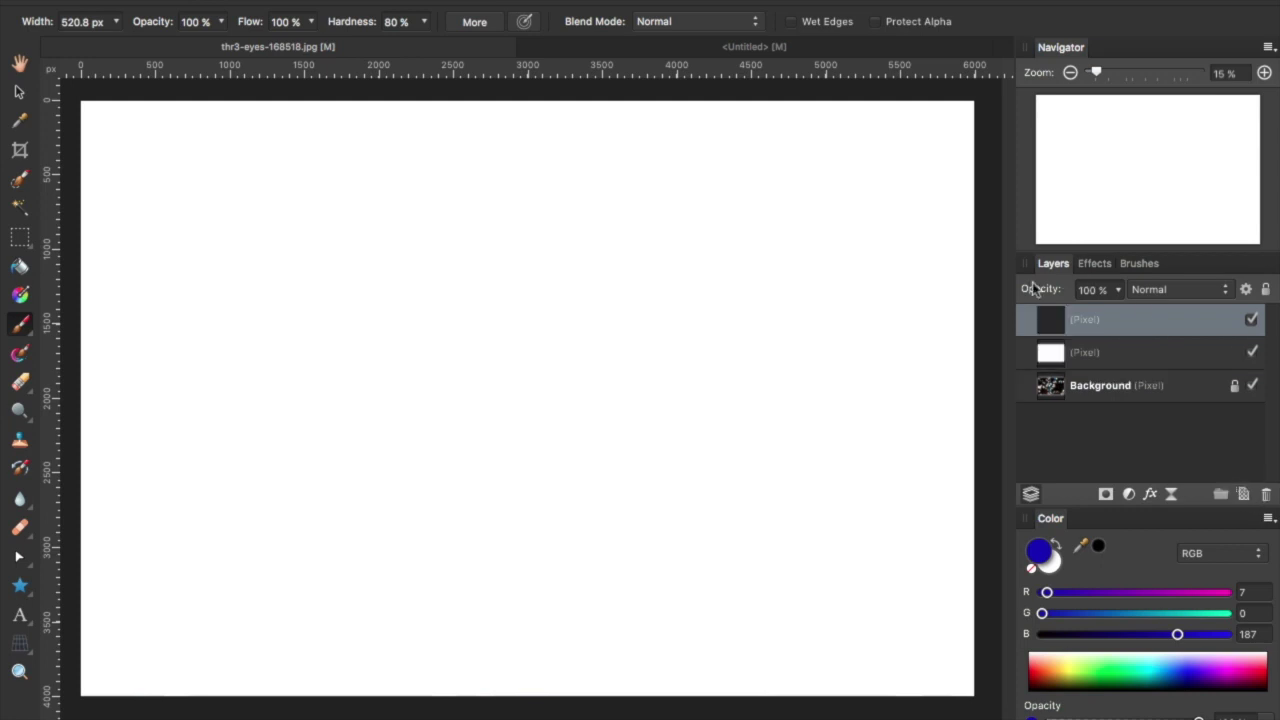
Step: Create a new intensity brush from Magnolialeaves.png
left_click(1139, 263)
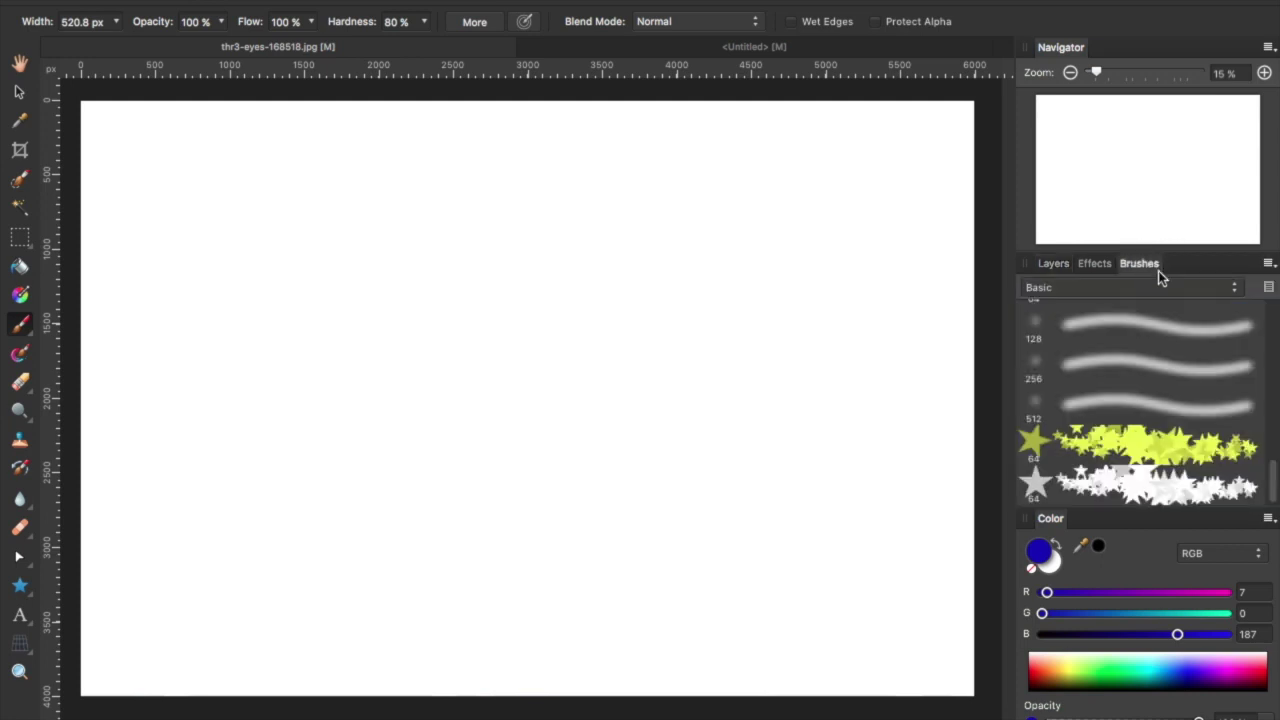
left_click(1268, 266)
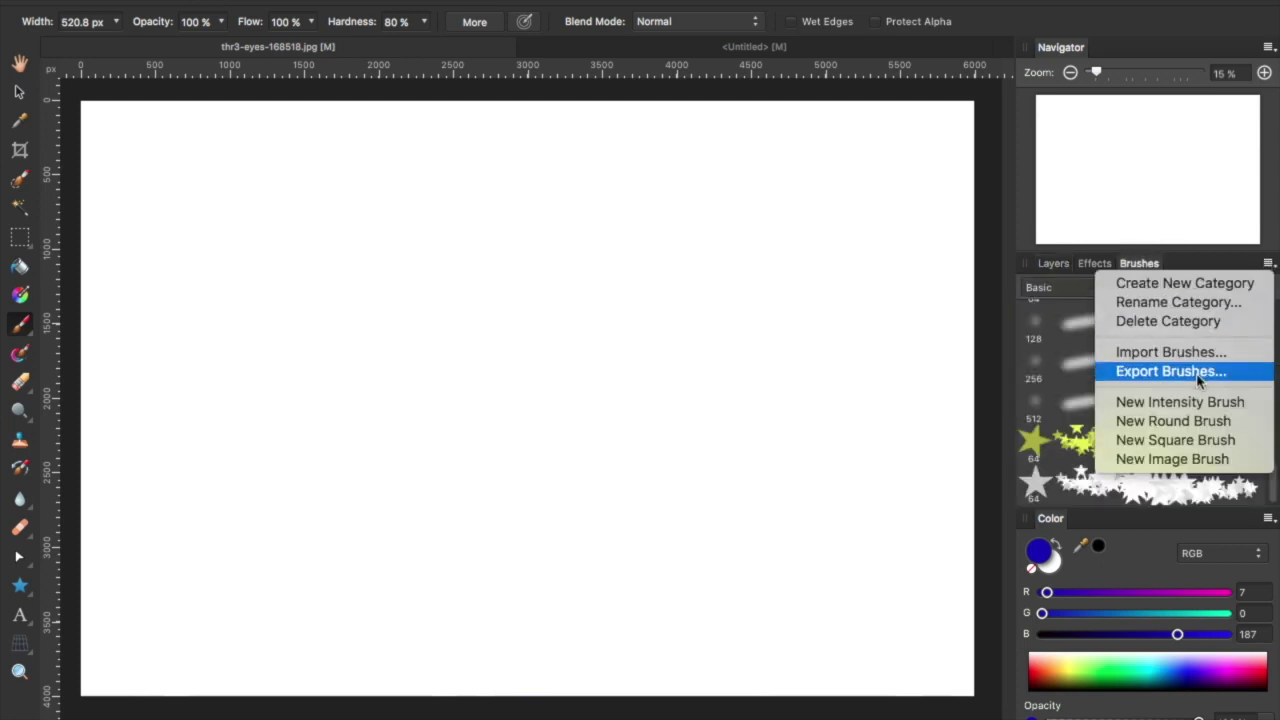
left_click(1155, 406)
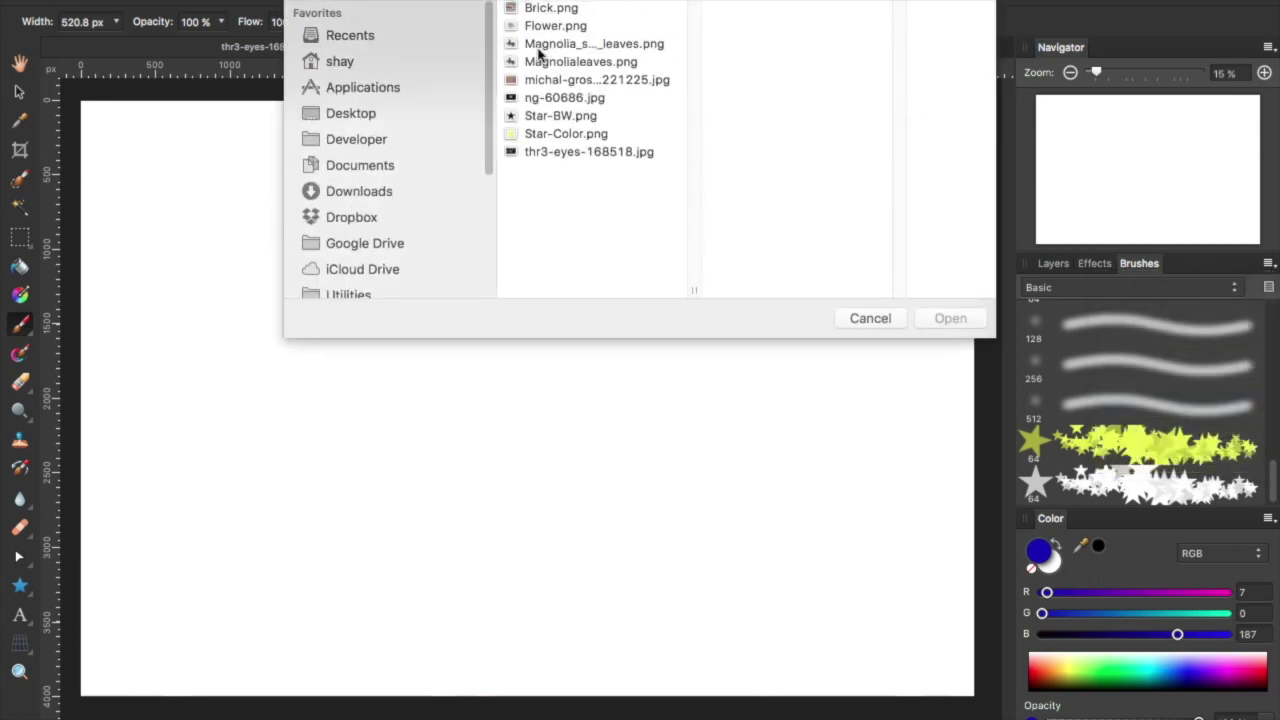
left_click(543, 62)
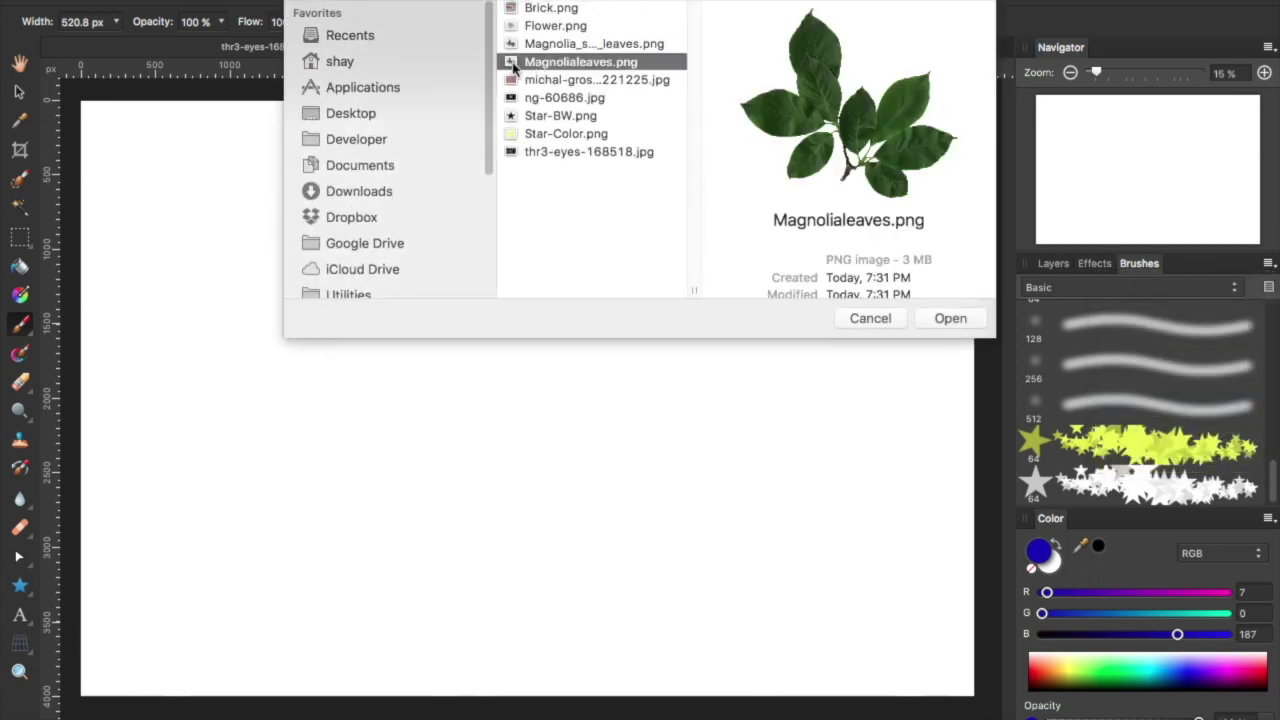
left_click(948, 319)
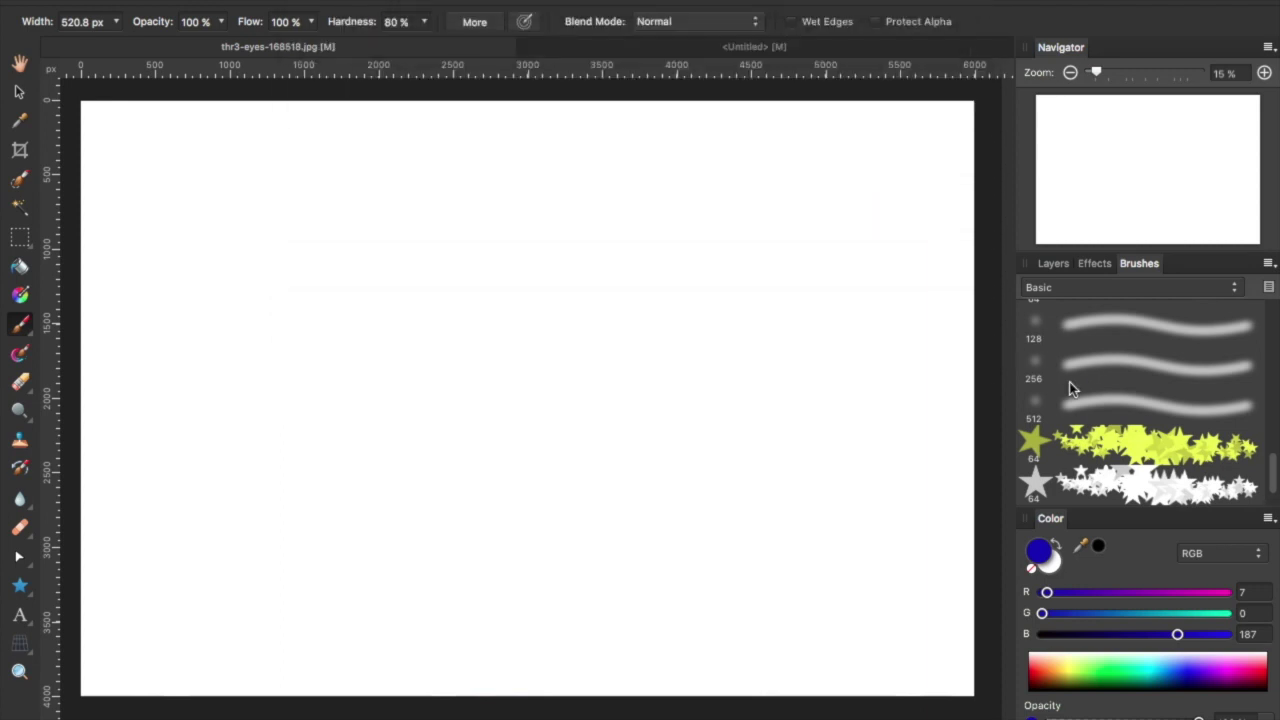
scroll(1168, 432, "down", 1)
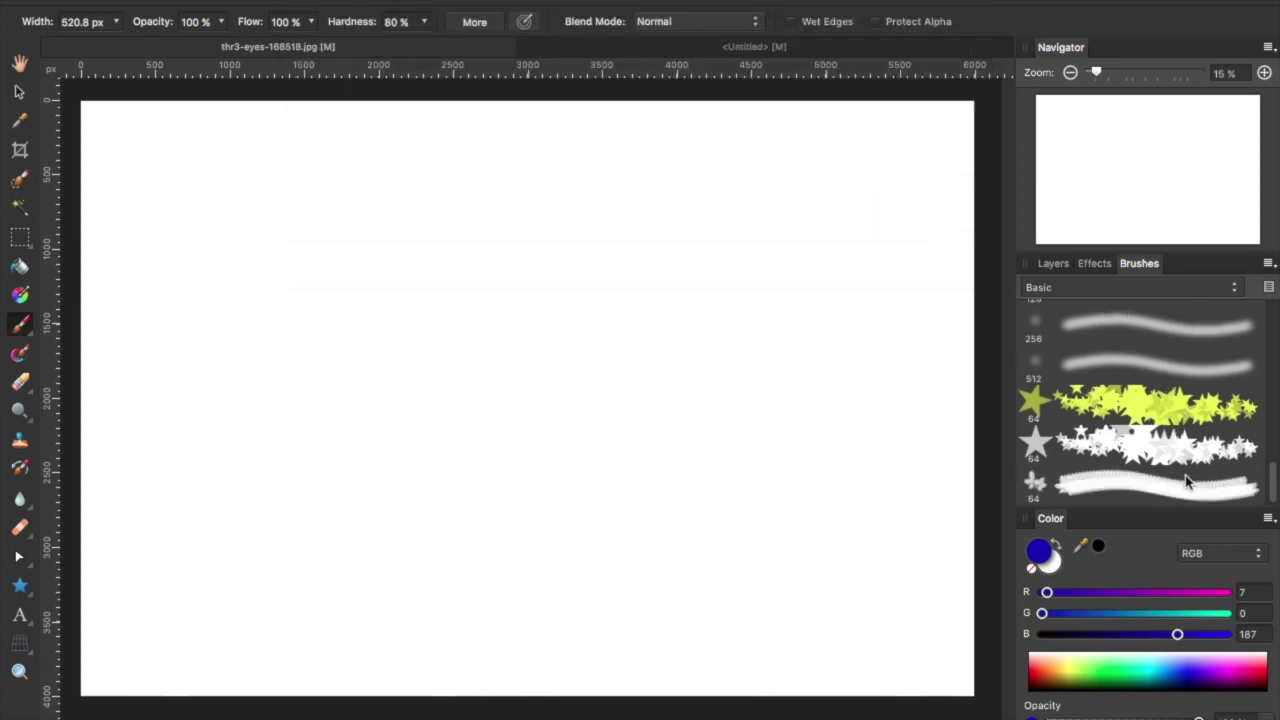
double_click(1148, 492)
Step: Give the leaf brush 52% size jitter, 189%/209% X/Y scatter, and 2% saturation / 8% luminosity jitter
left_click_drag(357, 322, 446, 325)
left_click_drag(357, 418, 447, 442)
left_click_drag(357, 395, 400, 396)
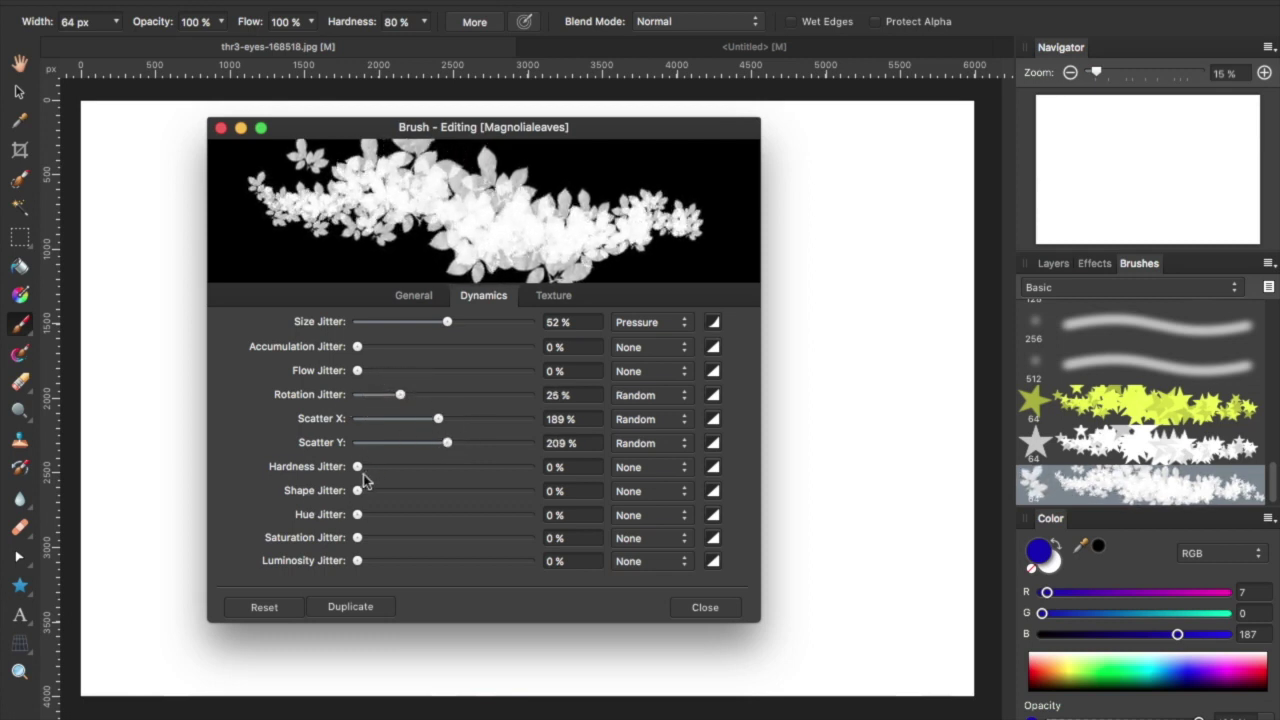
left_click_drag(358, 561, 371, 538)
left_click(221, 127)
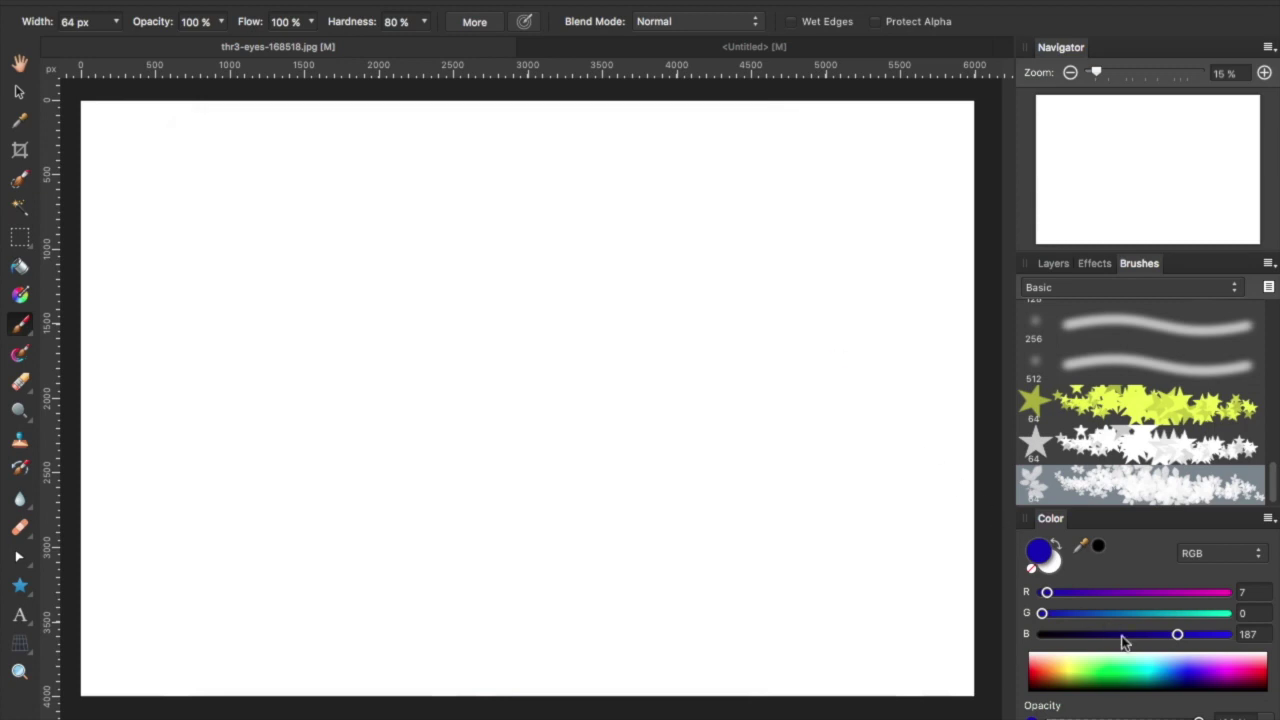
Step: Paint a dense leafy bush at the canvas centre in dark green (35,79,0) with a 258.9 px brush
left_click_drag(1118, 679, 1090, 688)
mouse_move(305, 316)
left_mouse_down()
mouse_move(376, 355)
mouse_move(351, 365)
mouse_move(497, 519)
mouse_move(445, 422)
mouse_move(488, 447)
mouse_move(477, 402)
mouse_move(491, 436)
mouse_move(523, 407)
mouse_move(540, 414)
mouse_move(527, 439)
mouse_move(417, 426)
mouse_move(496, 472)
mouse_move(440, 474)
mouse_move(545, 457)
mouse_move(540, 476)
mouse_move(582, 449)
mouse_move(494, 383)
mouse_move(528, 431)
mouse_move(469, 411)
mouse_move(443, 376)
mouse_move(482, 408)
mouse_move(411, 461)
mouse_move(496, 482)
mouse_move(570, 470)
left_mouse_up()
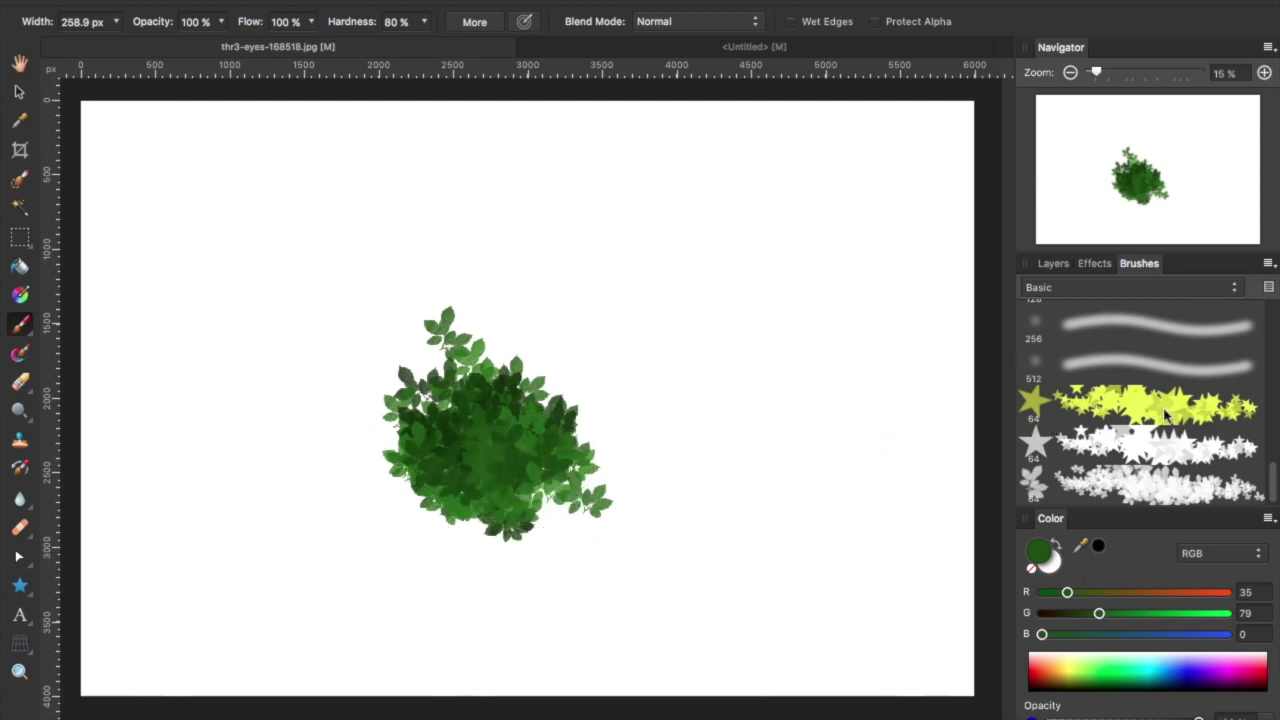
right_click(1105, 404)
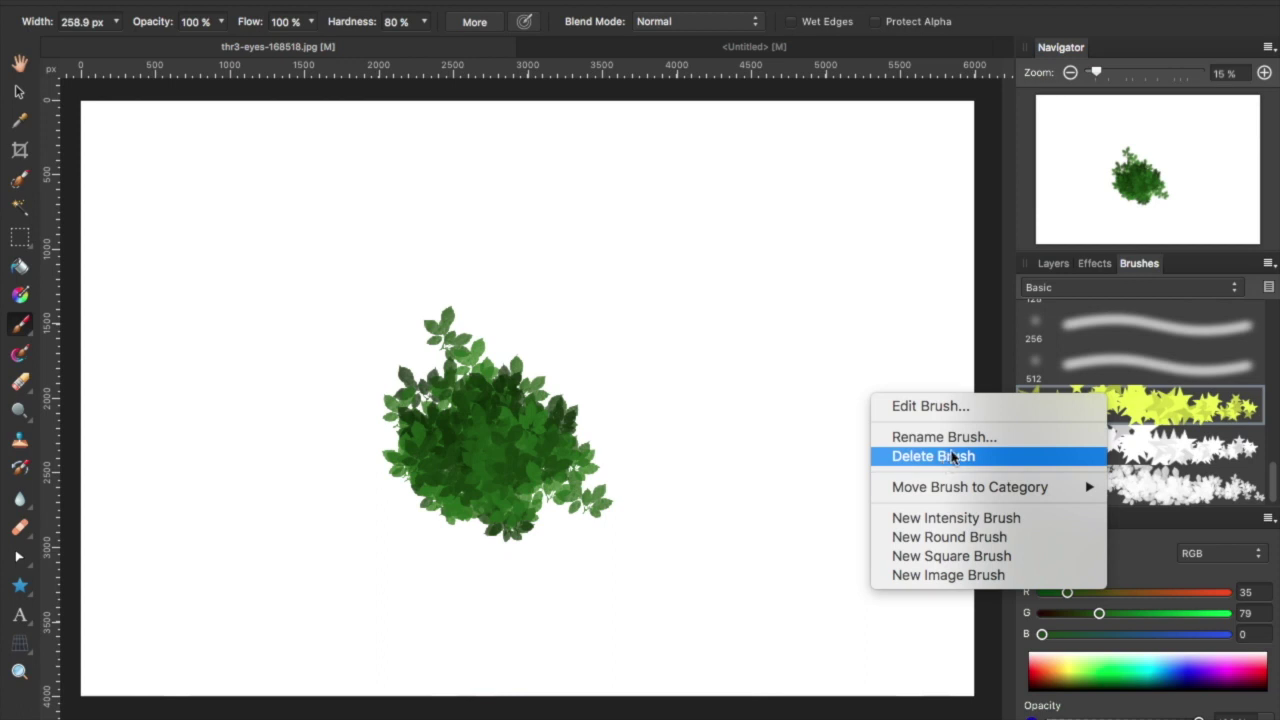
mouse_move(937, 494)
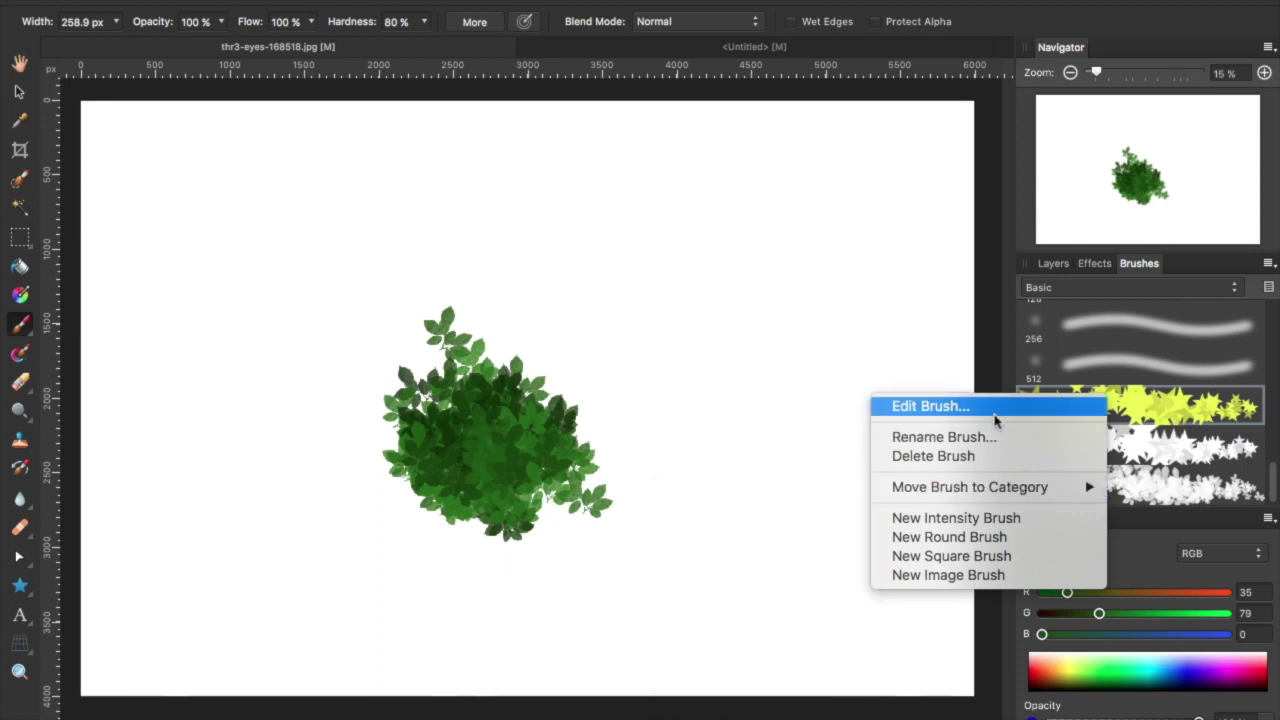
left_click(1232, 478)
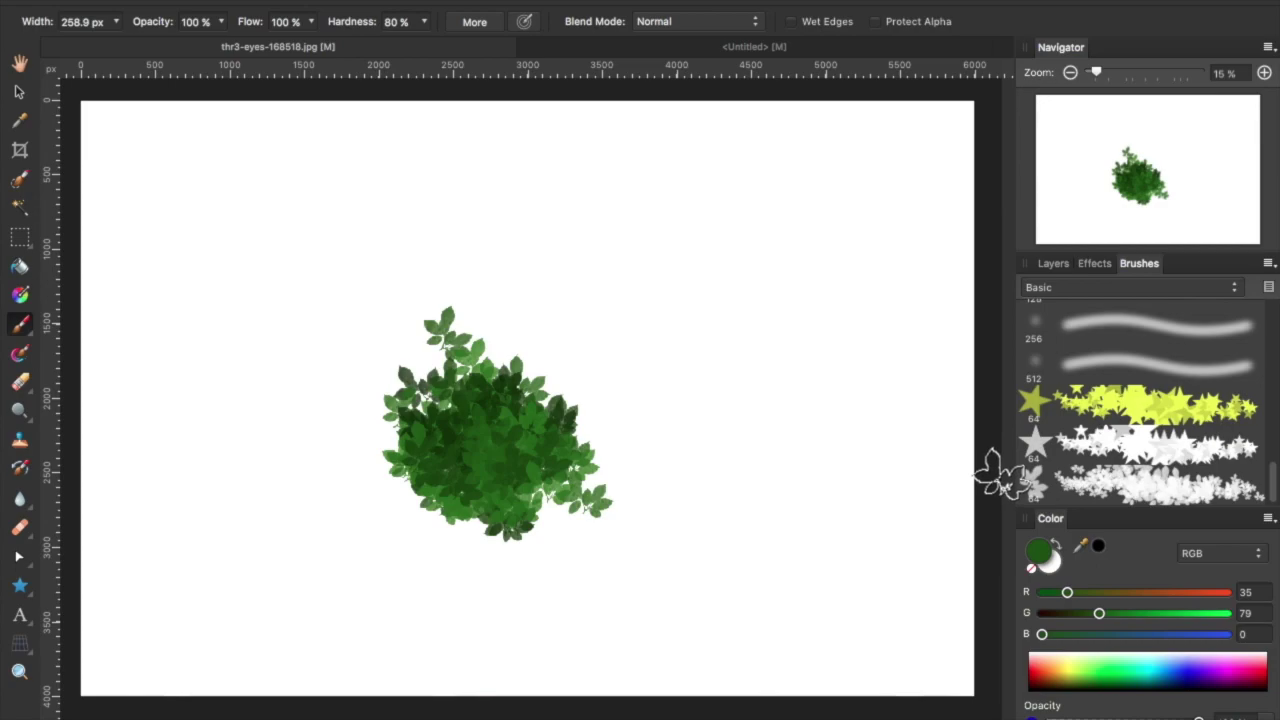
key("super+Tab")
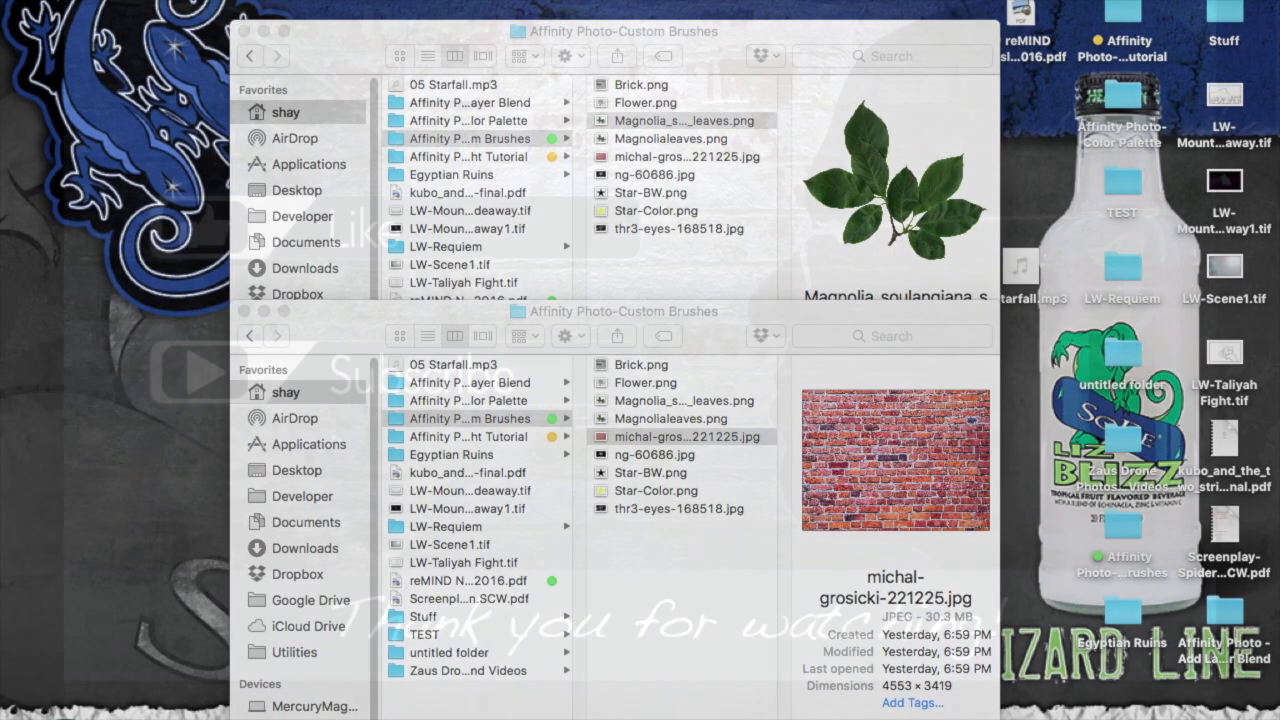